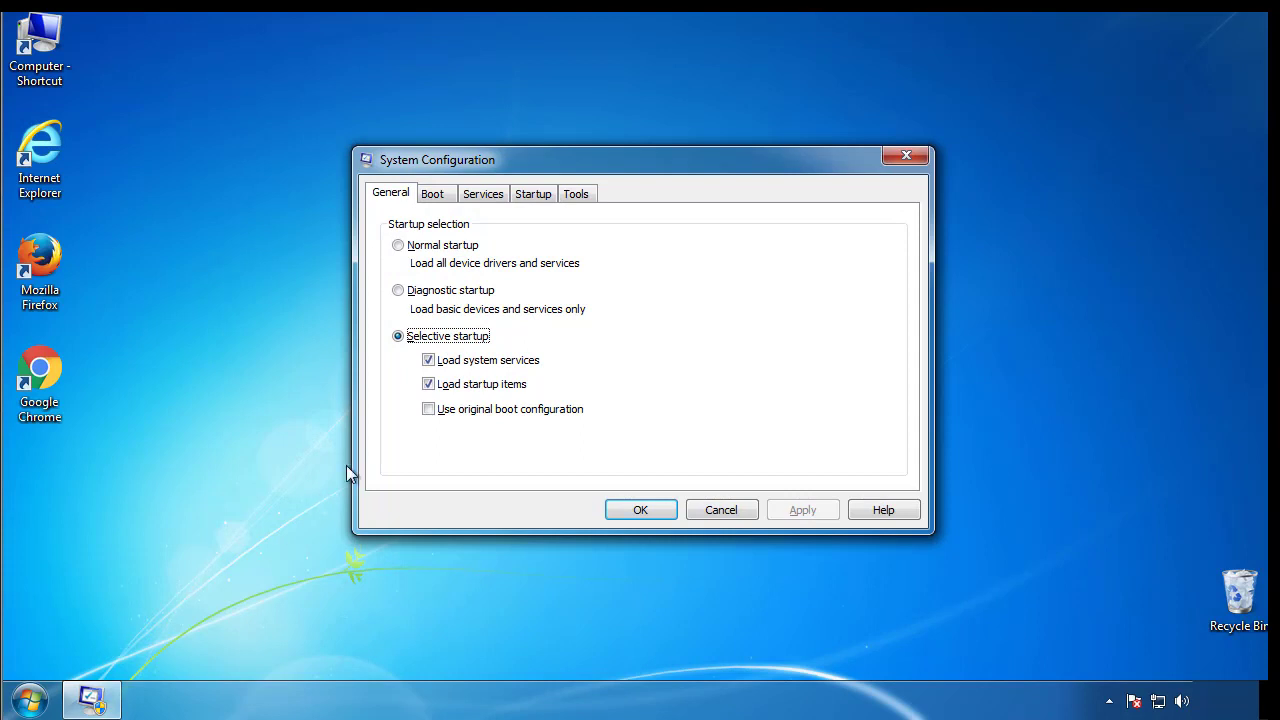
Enable Safe boot with the Minimal option, restart the computer to apply it, and dismiss the safe mode help window
click(432, 196)
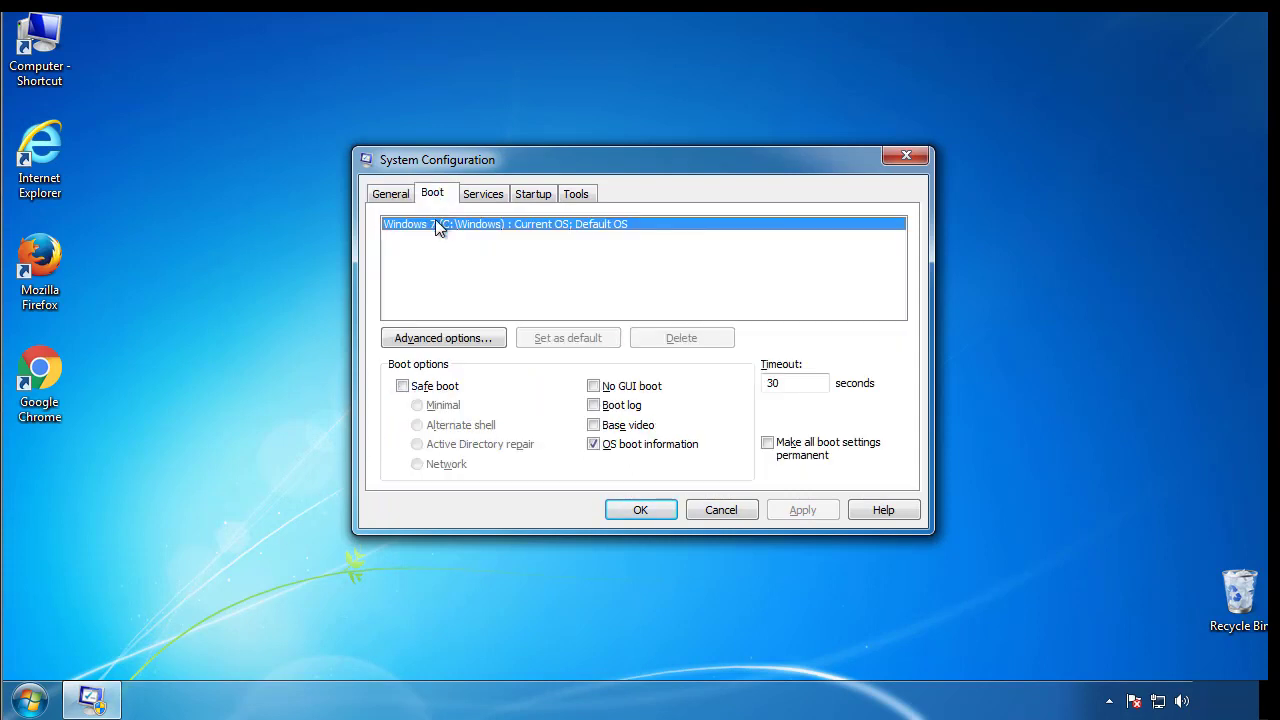
click(403, 386)
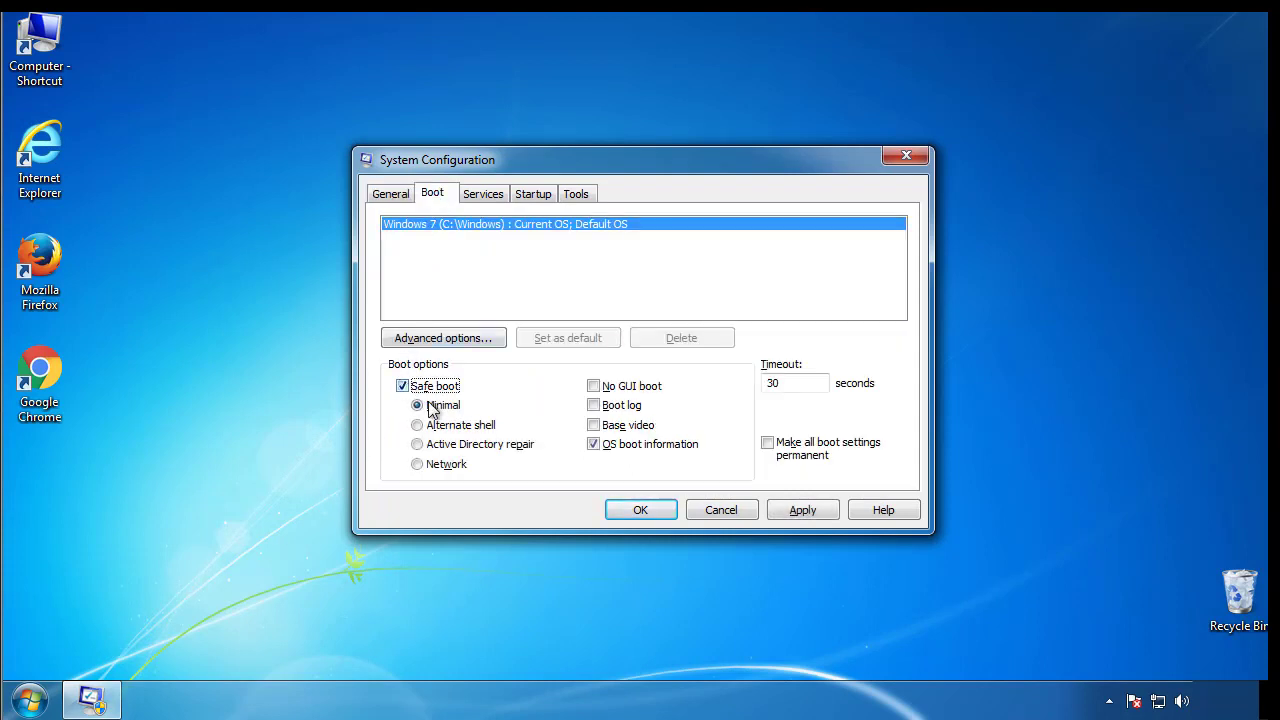
click(649, 510)
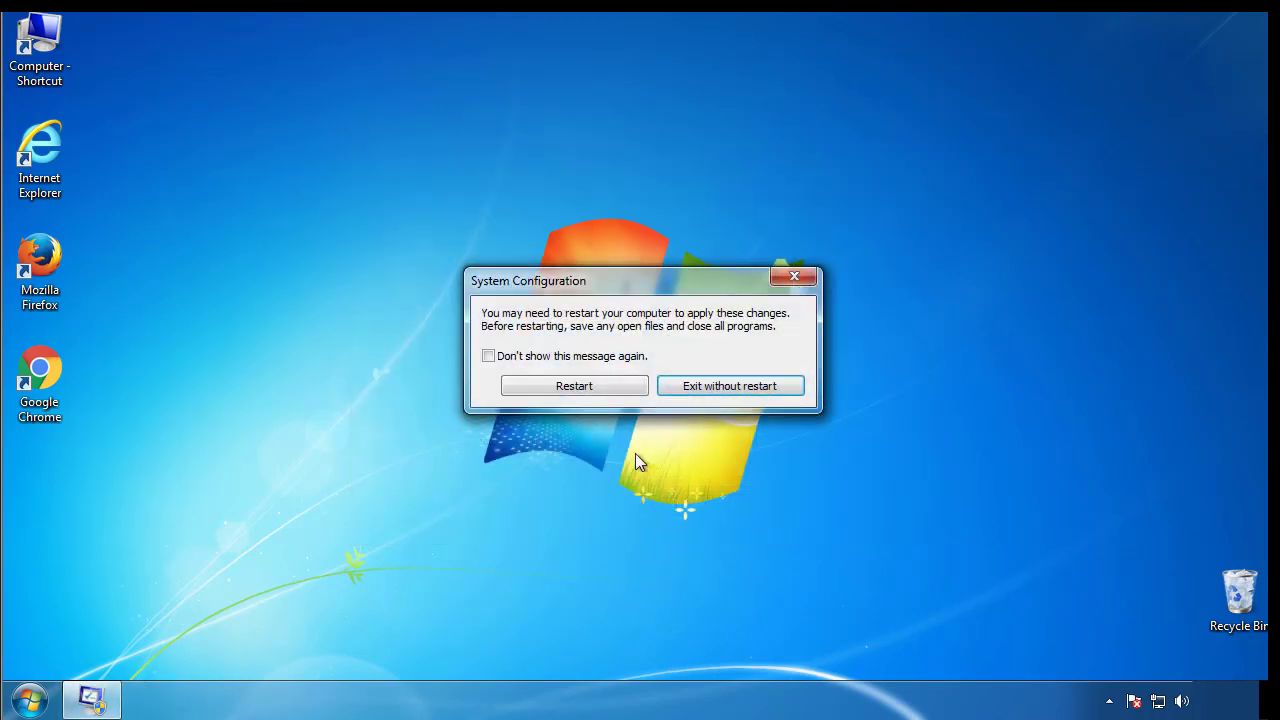
click(576, 388)
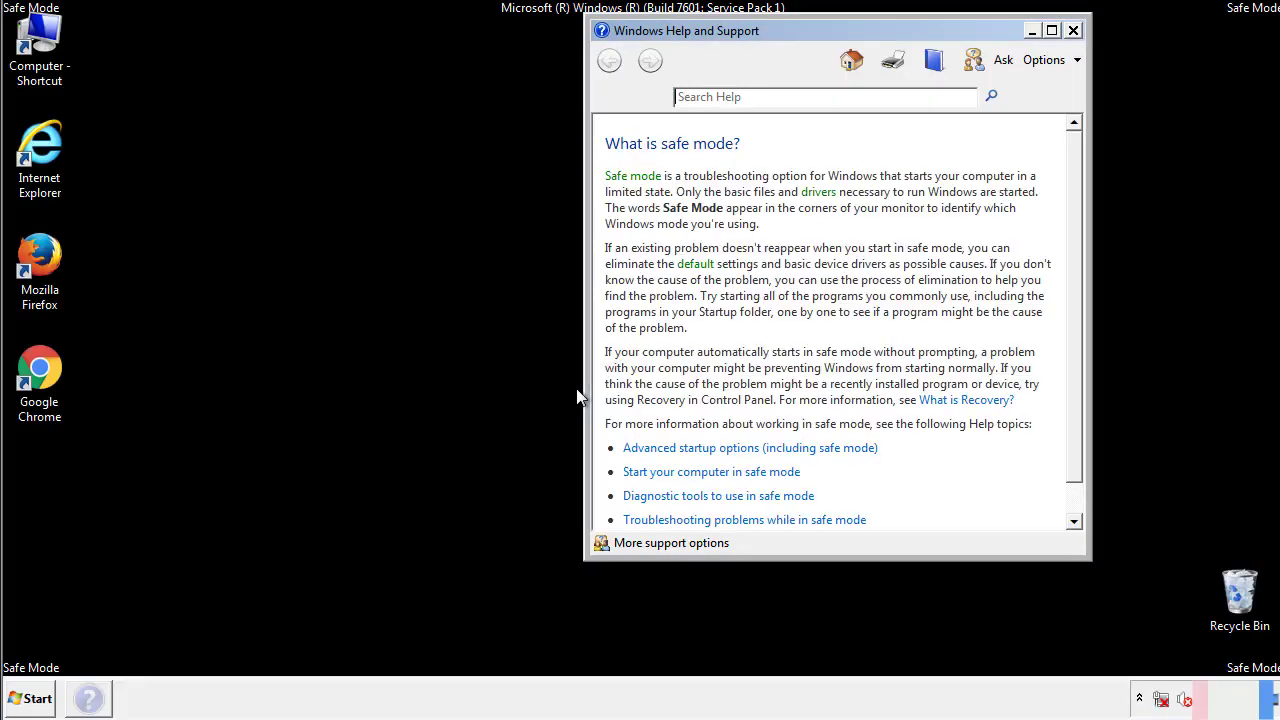
click(1072, 31)
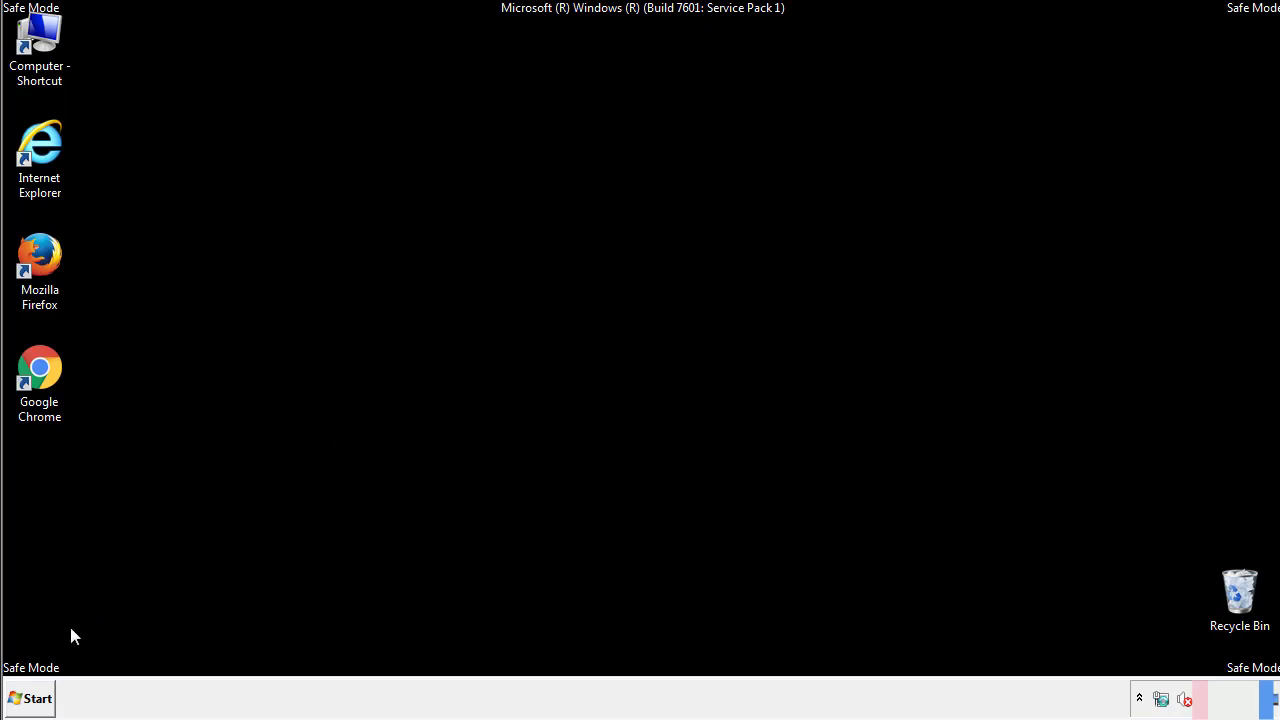
Set Folder Options in Control Panel to show hidden files, folders, and drives, confirm the settings, and close Control Panel
click(30, 698)
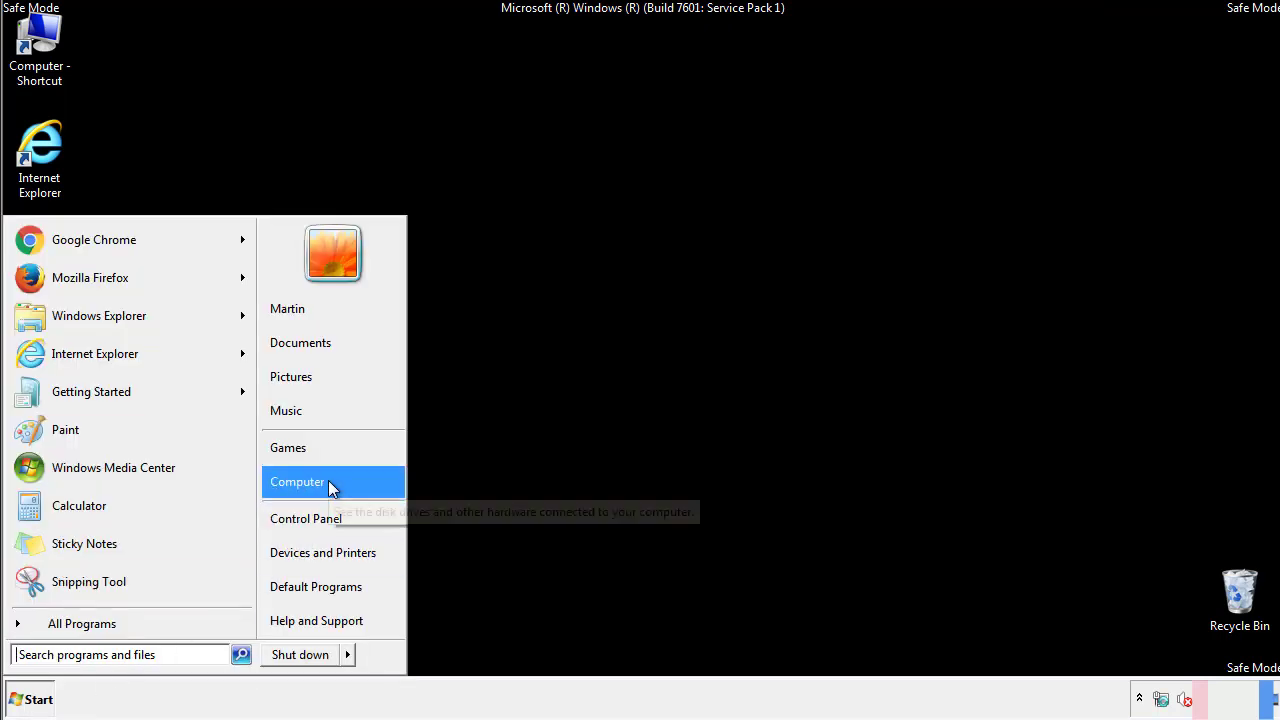
click(318, 515)
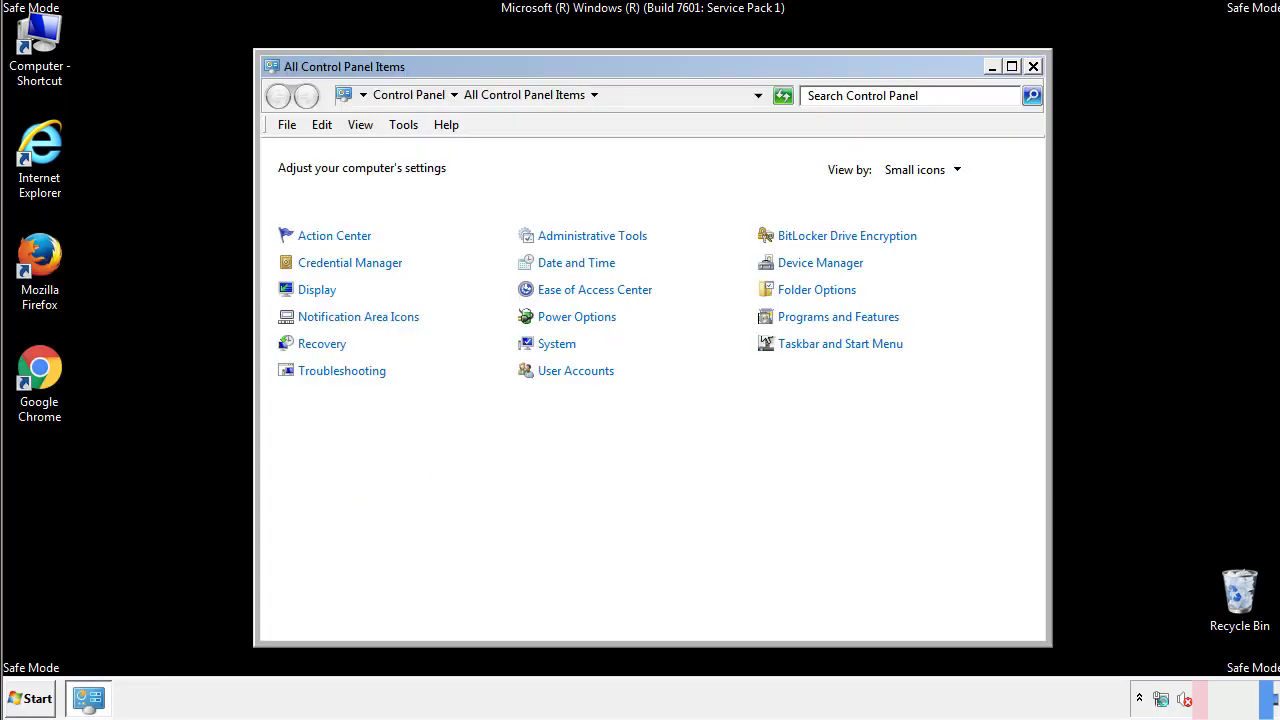
click(822, 289)
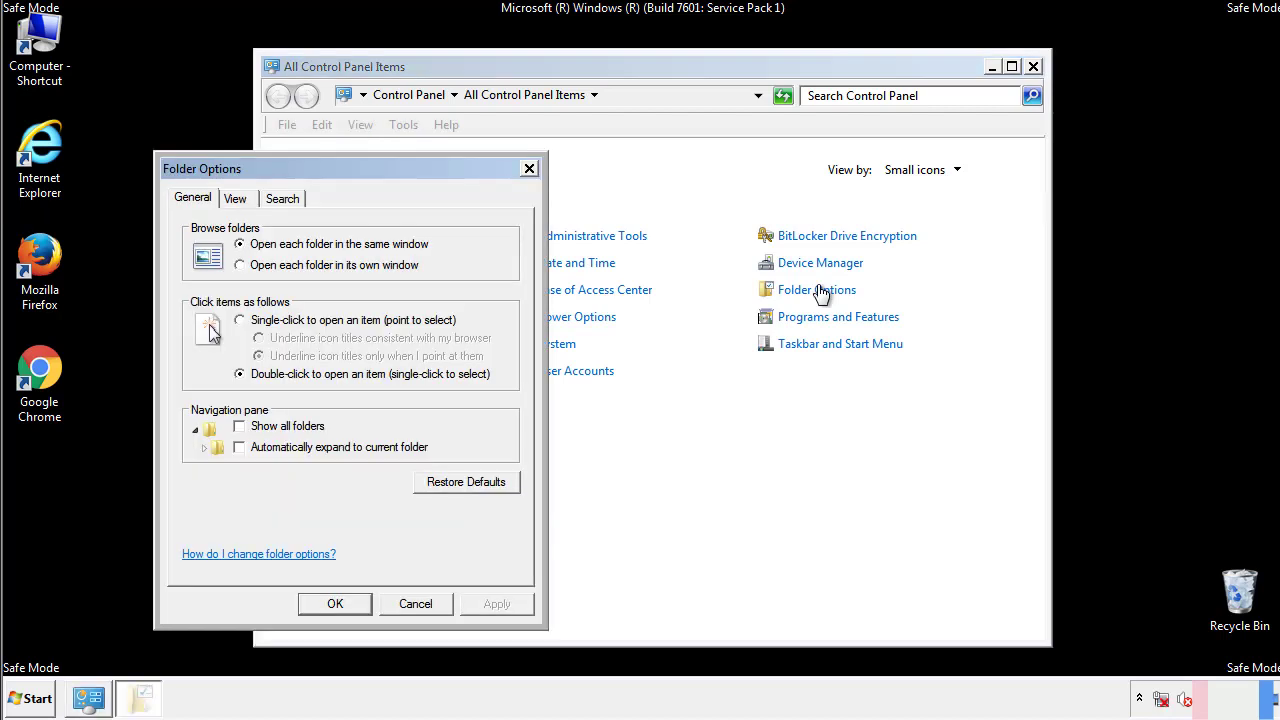
click(237, 199)
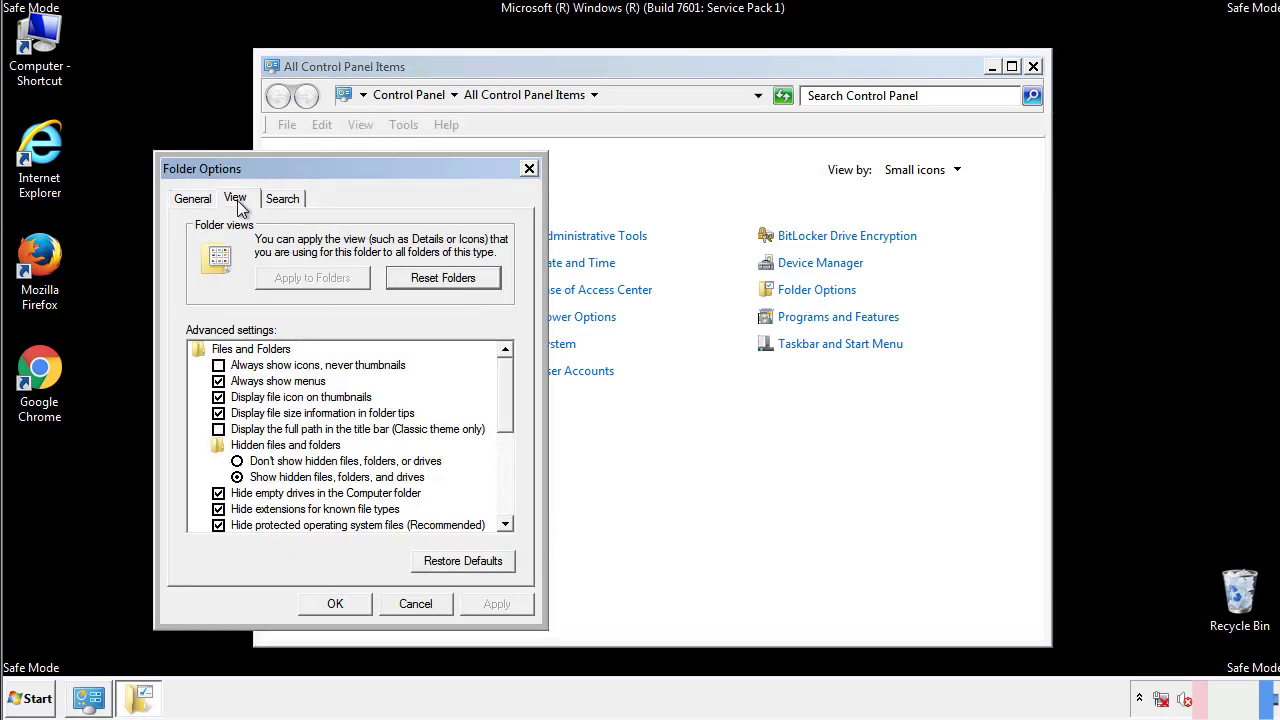
click(218, 381)
click(336, 604)
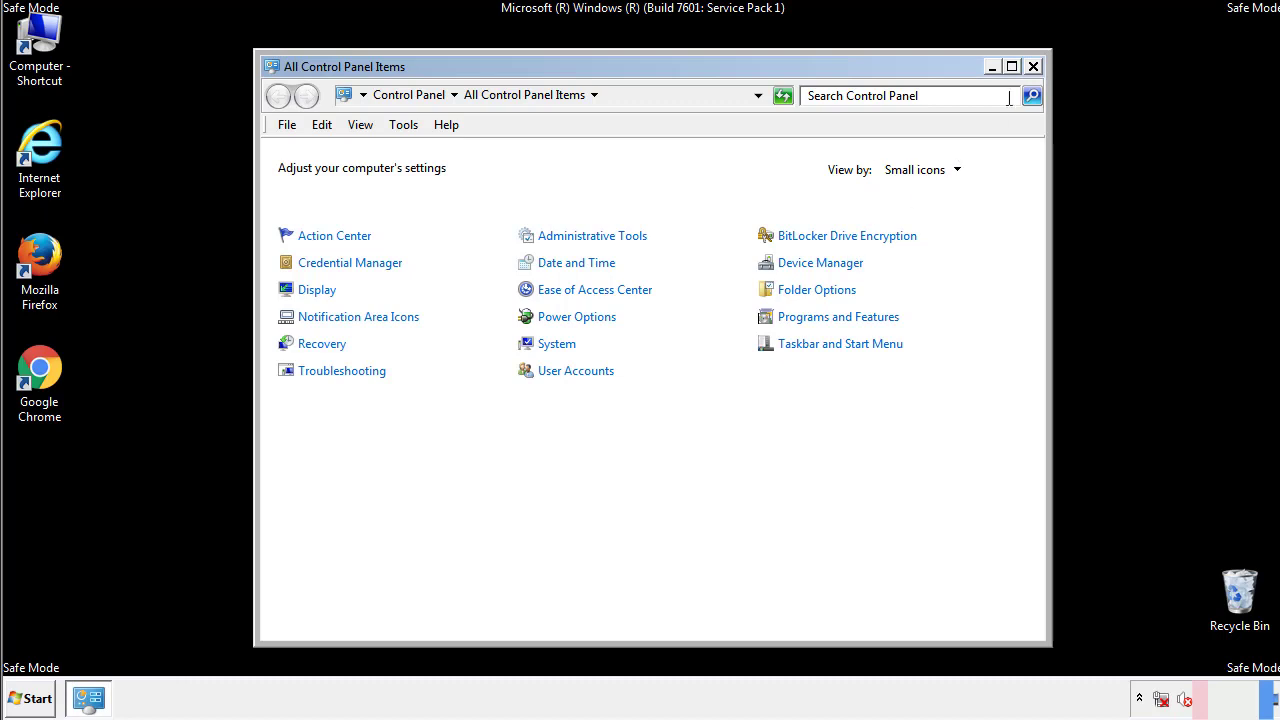
click(1033, 67)
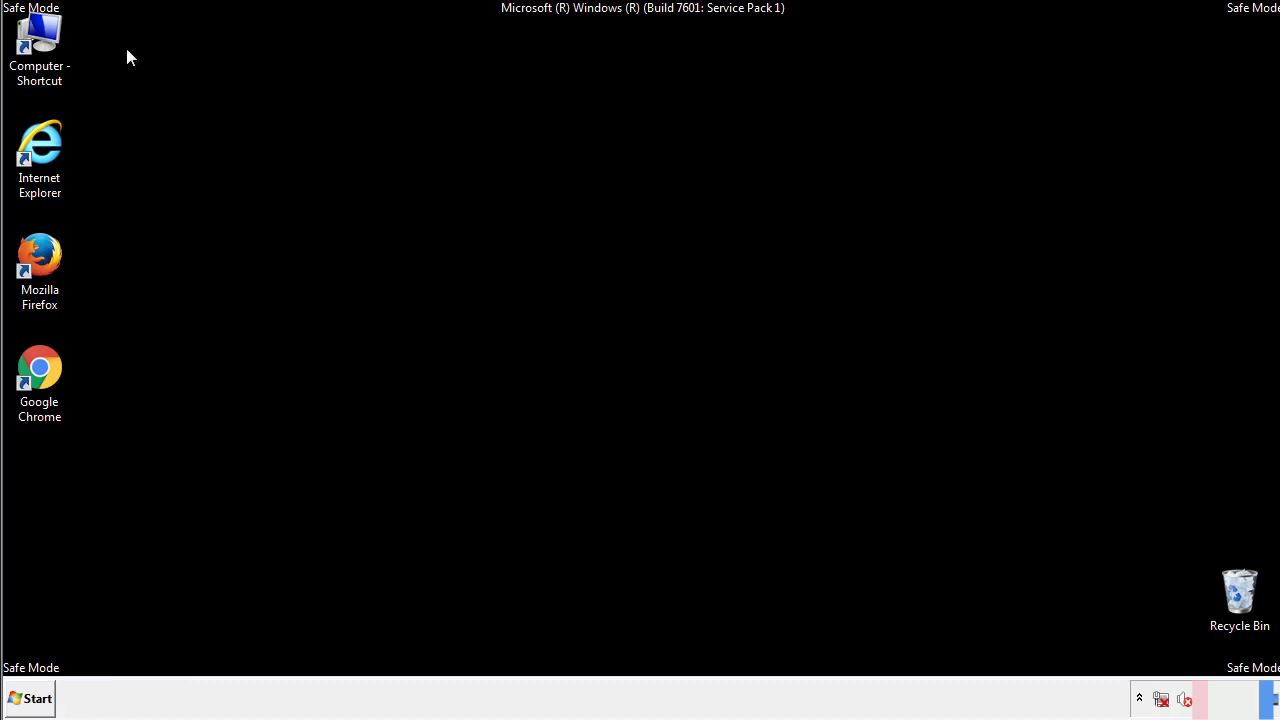
Browse to the folder C:\Windows\System32\drivers\etc
double_click(40, 45)
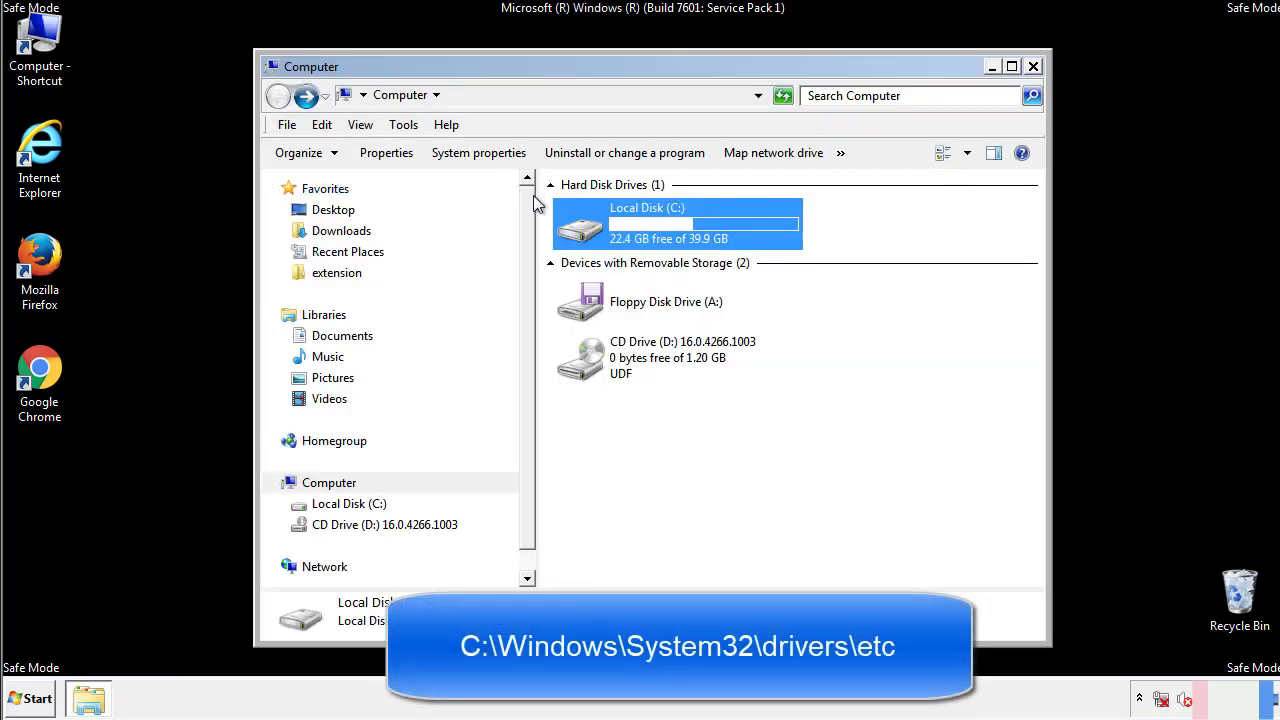
double_click(588, 228)
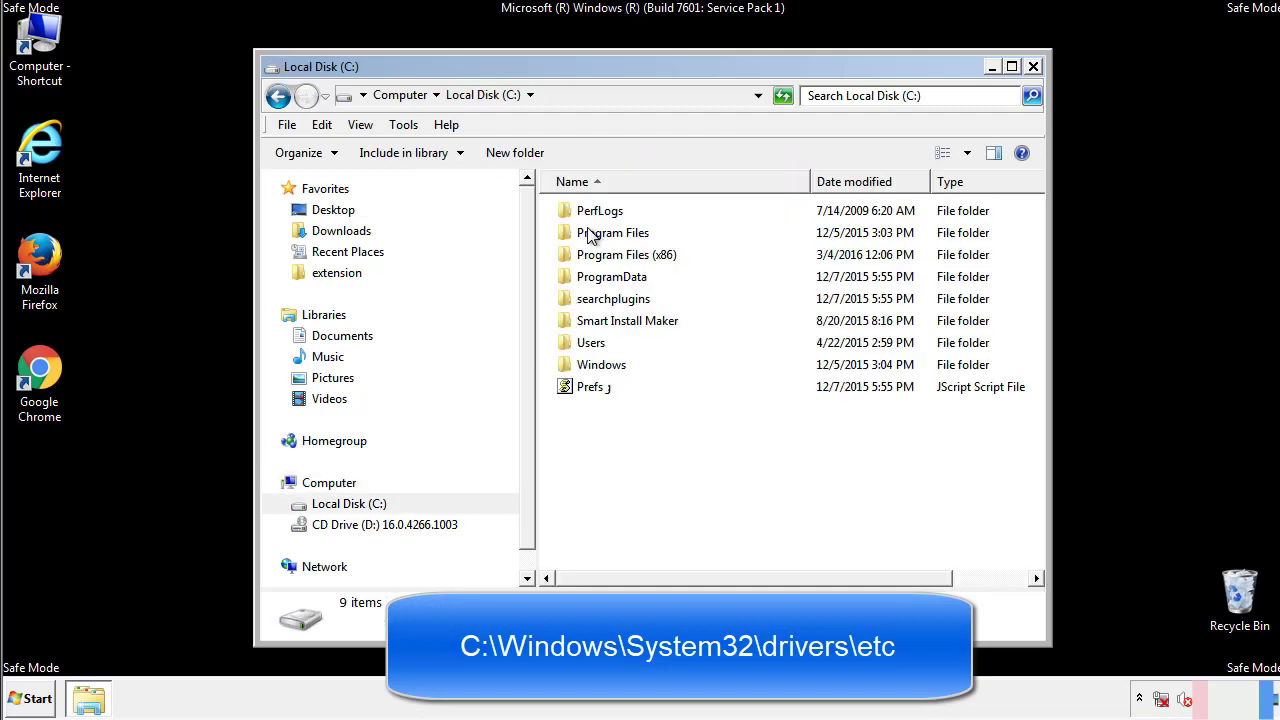
double_click(590, 364)
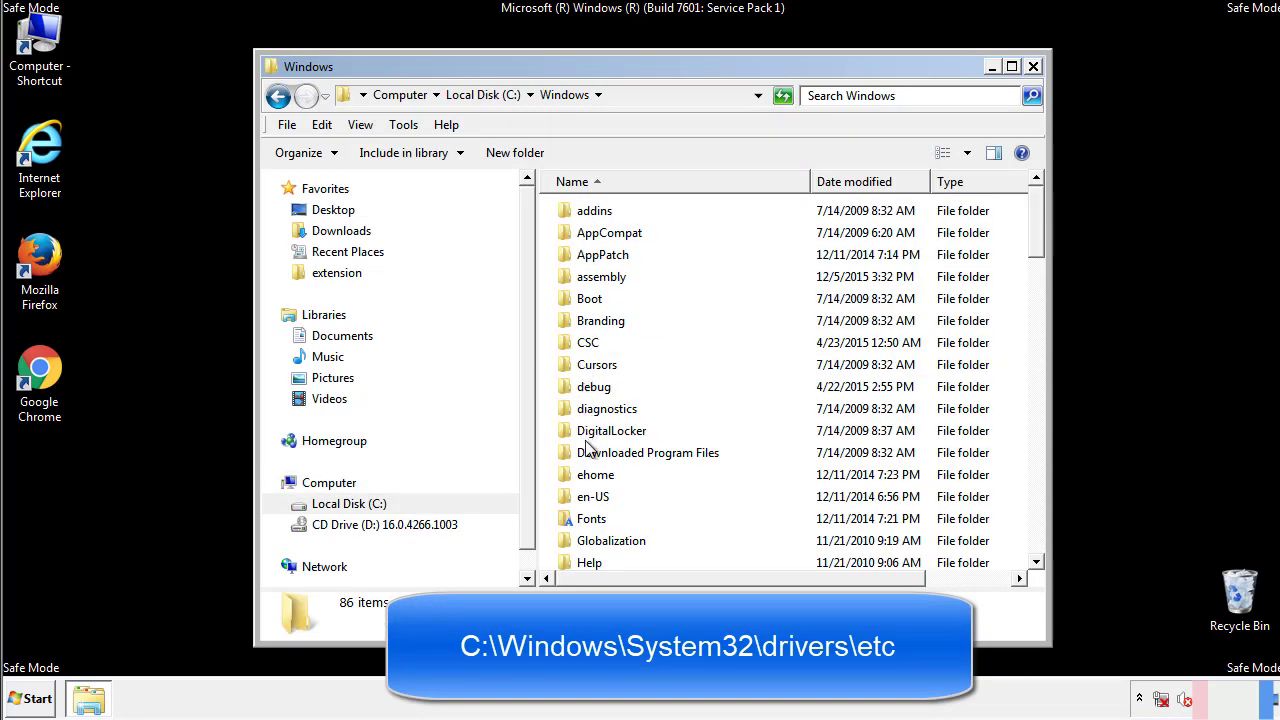
scroll(588, 450, down, 4)
scroll(590, 455, down, 5)
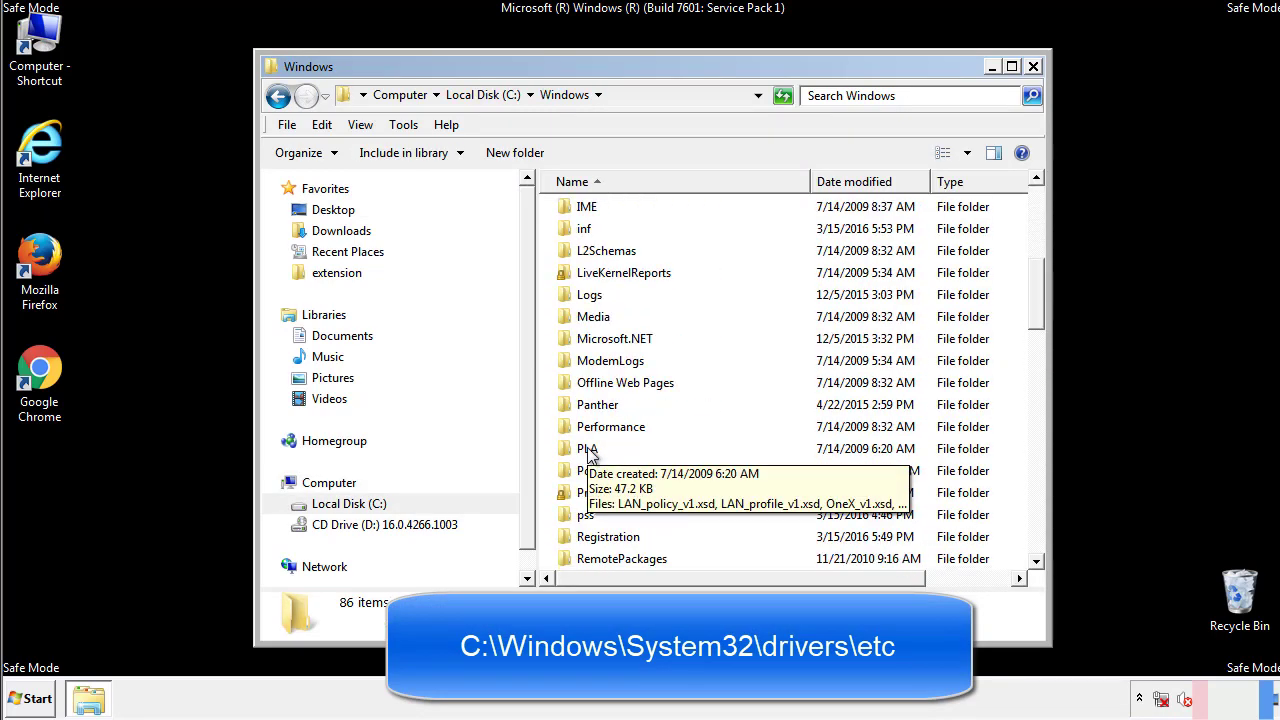
scroll(588, 455, down, 2)
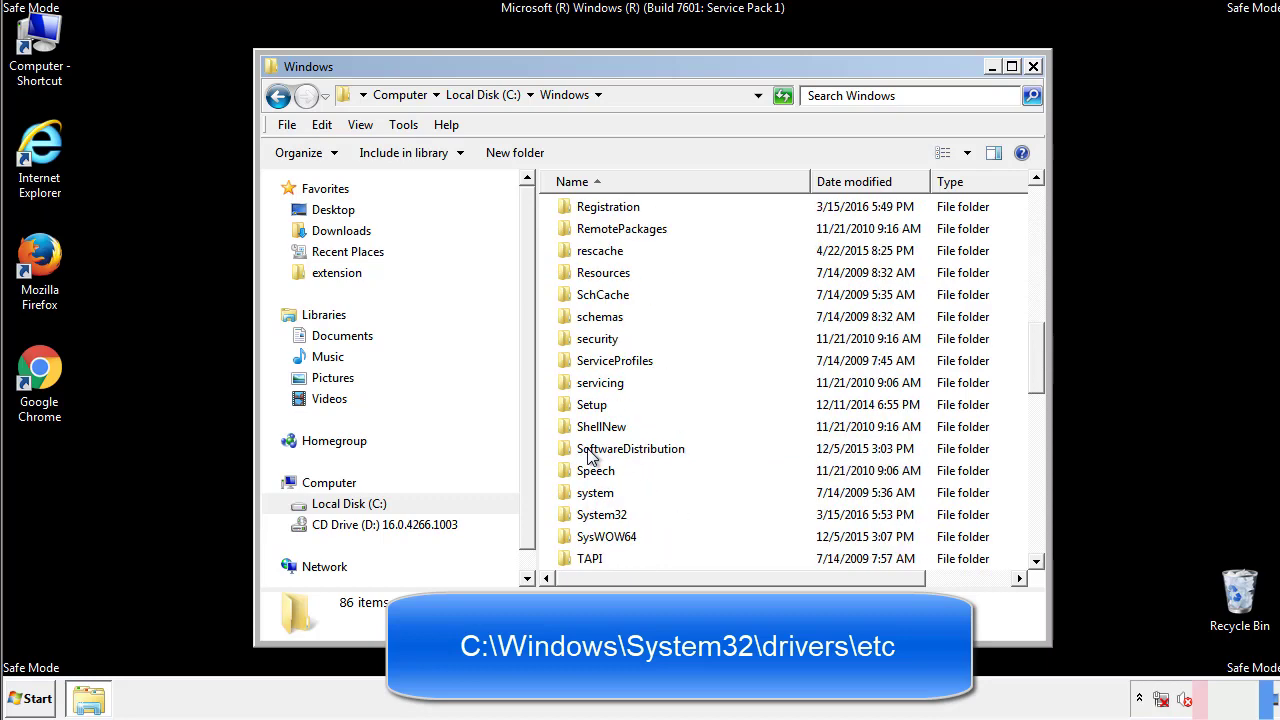
double_click(596, 517)
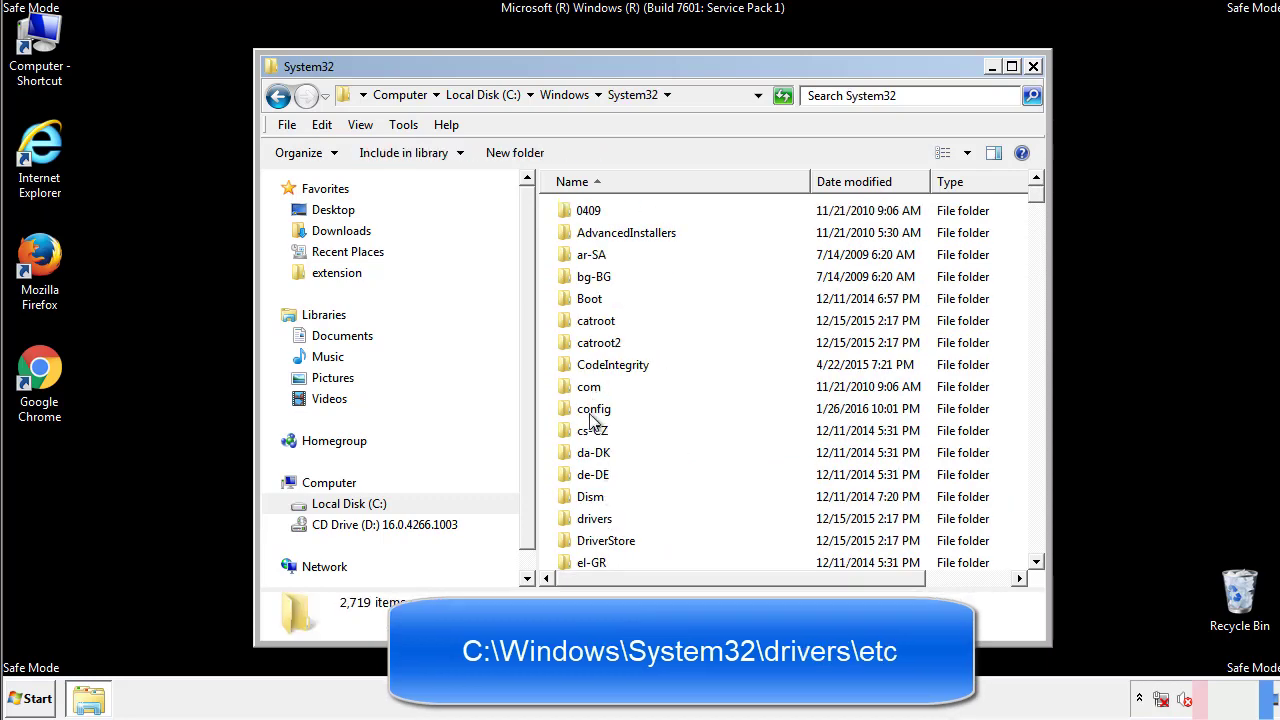
click(593, 522)
double_click(592, 522)
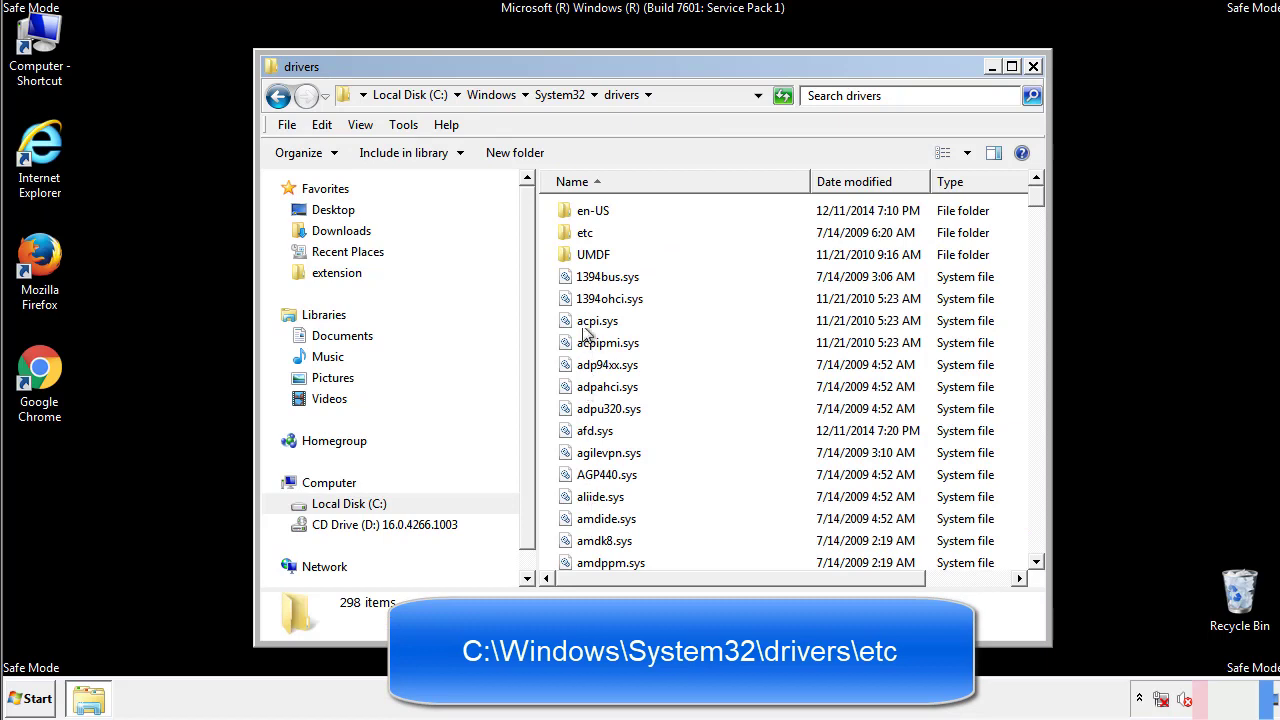
double_click(580, 233)
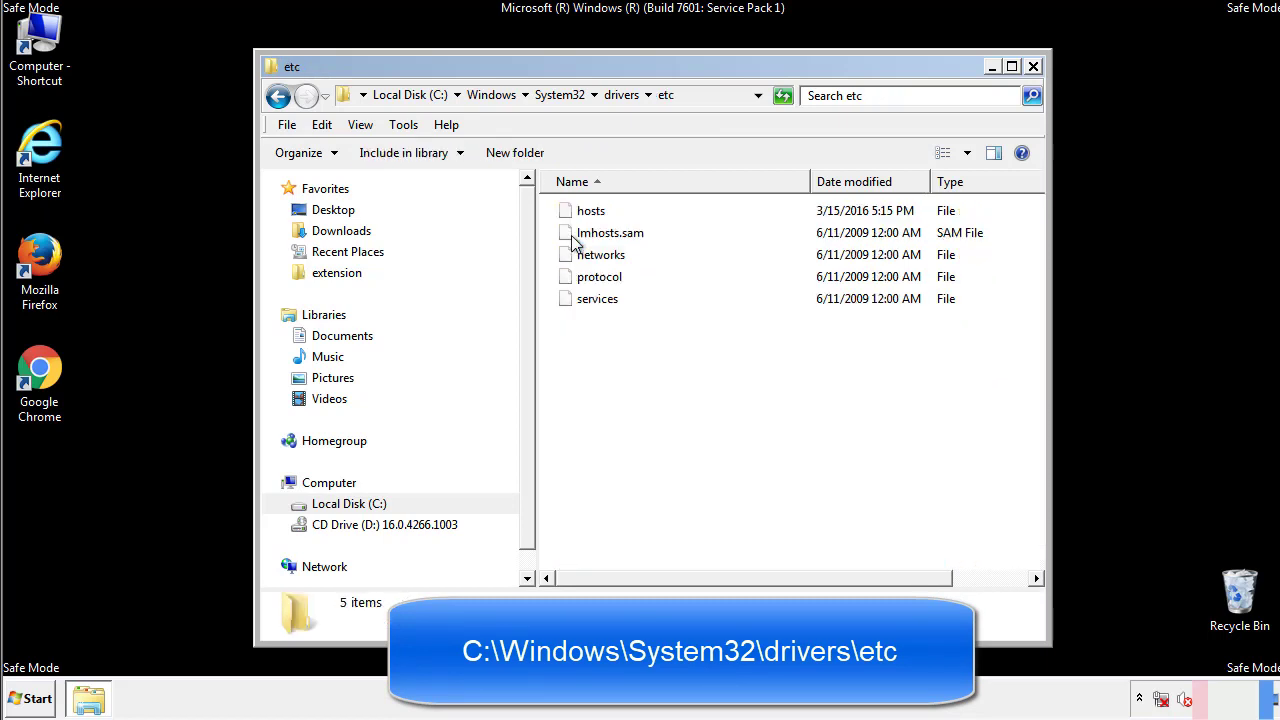
Open the hosts file with Notepad and move its window so the full text can be read
double_click(584, 216)
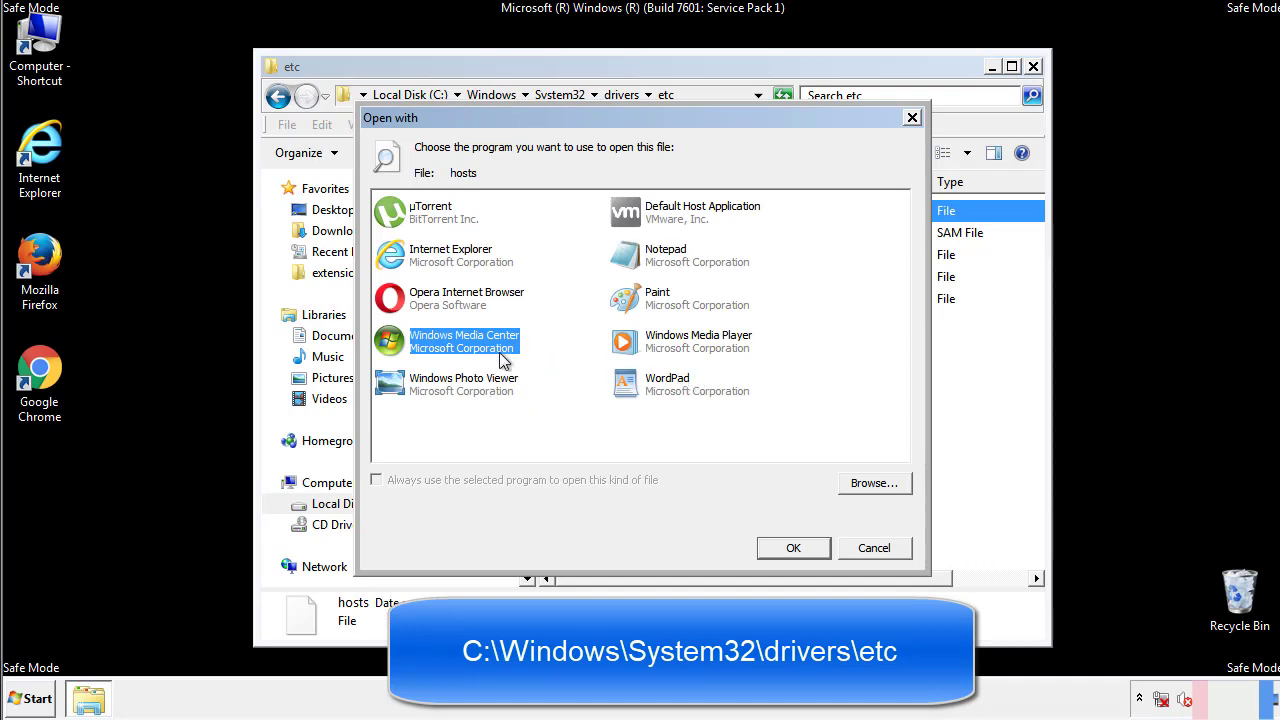
click(648, 260)
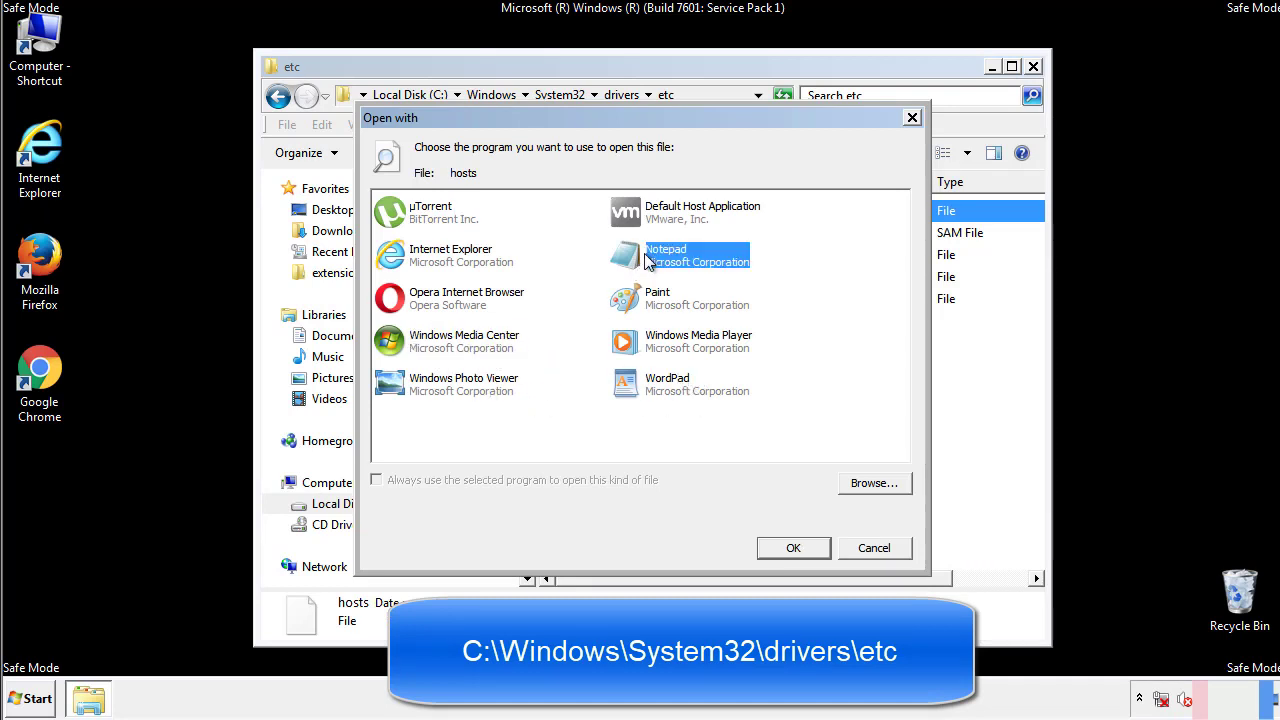
click(790, 547)
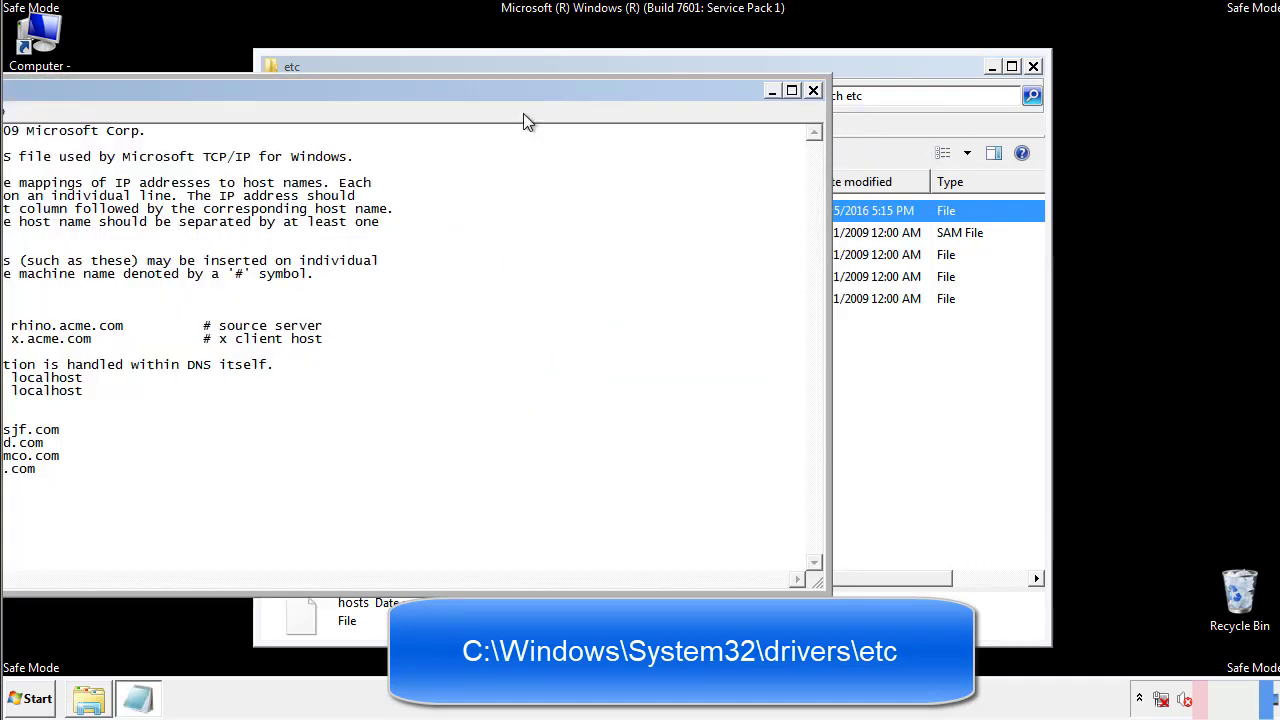
drag(523, 90, 814, 109)
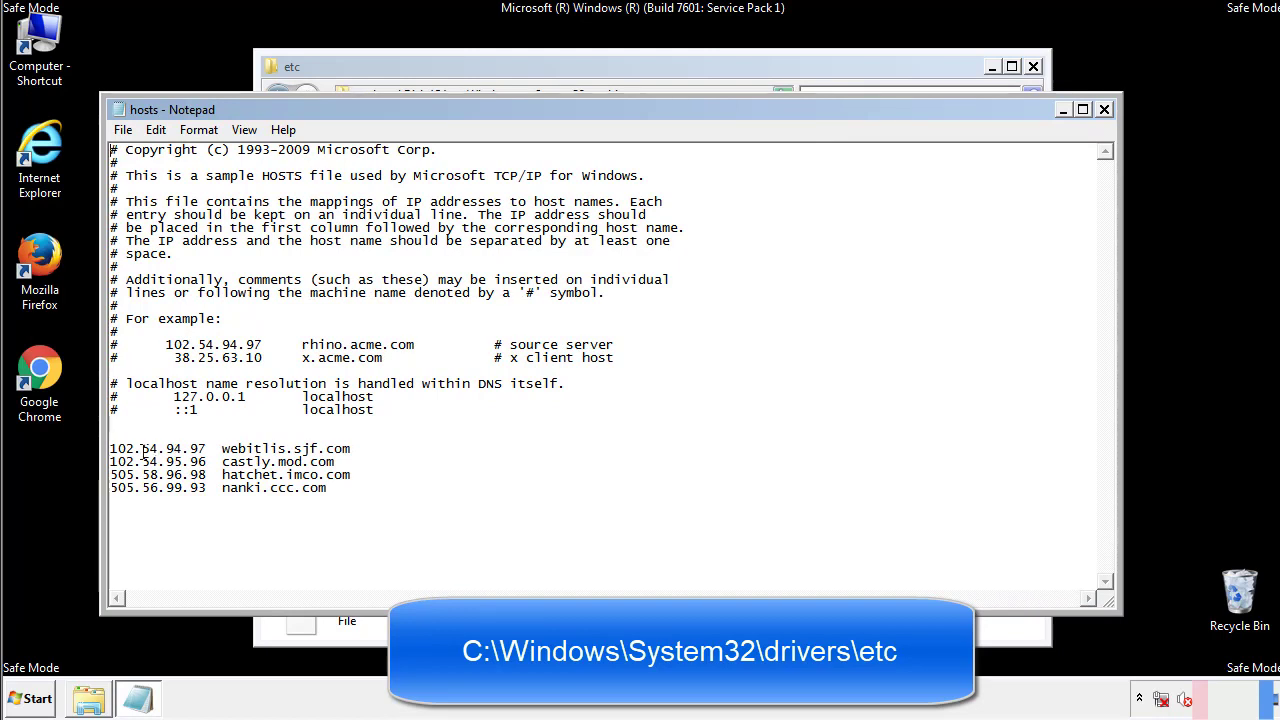
Delete the four host entries below the commented localhost lines, save the hosts file, and close the etc folder
drag(358, 490, 112, 436)
key(Delete)
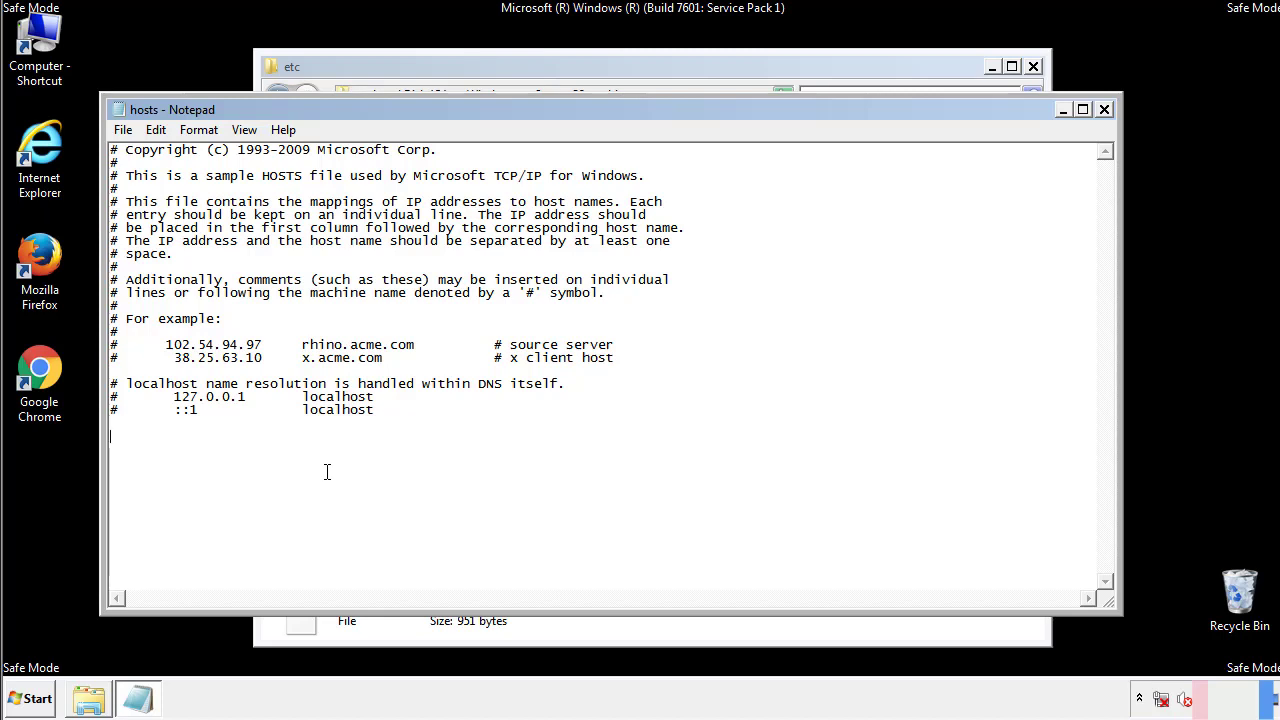
click(1105, 110)
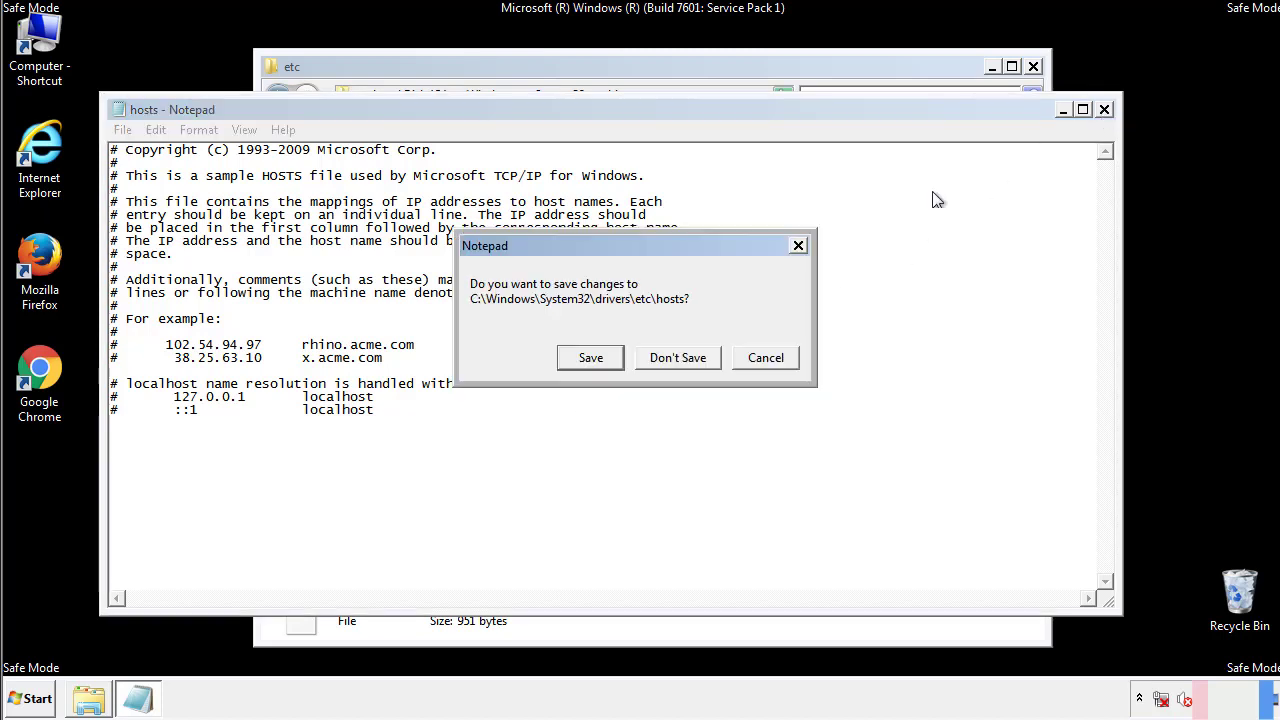
click(563, 362)
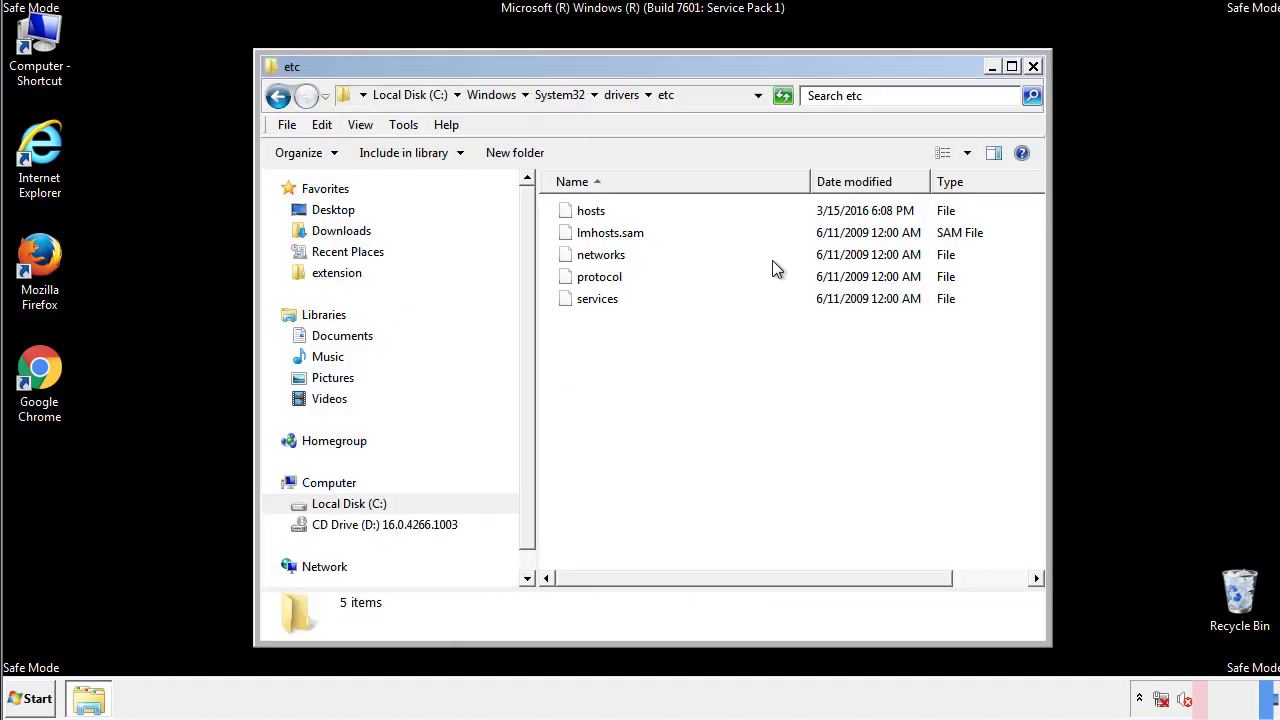
click(1031, 66)
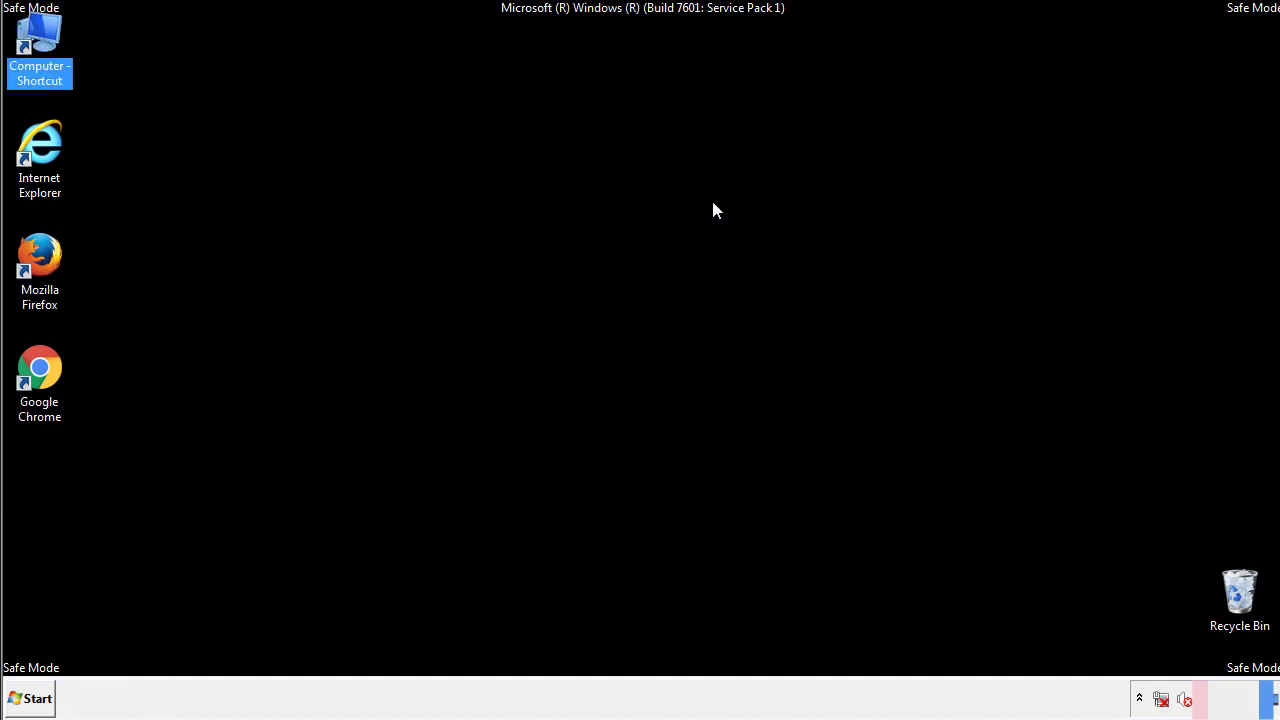
Open the current user's Startup folder from the list of all programs
click(34, 698)
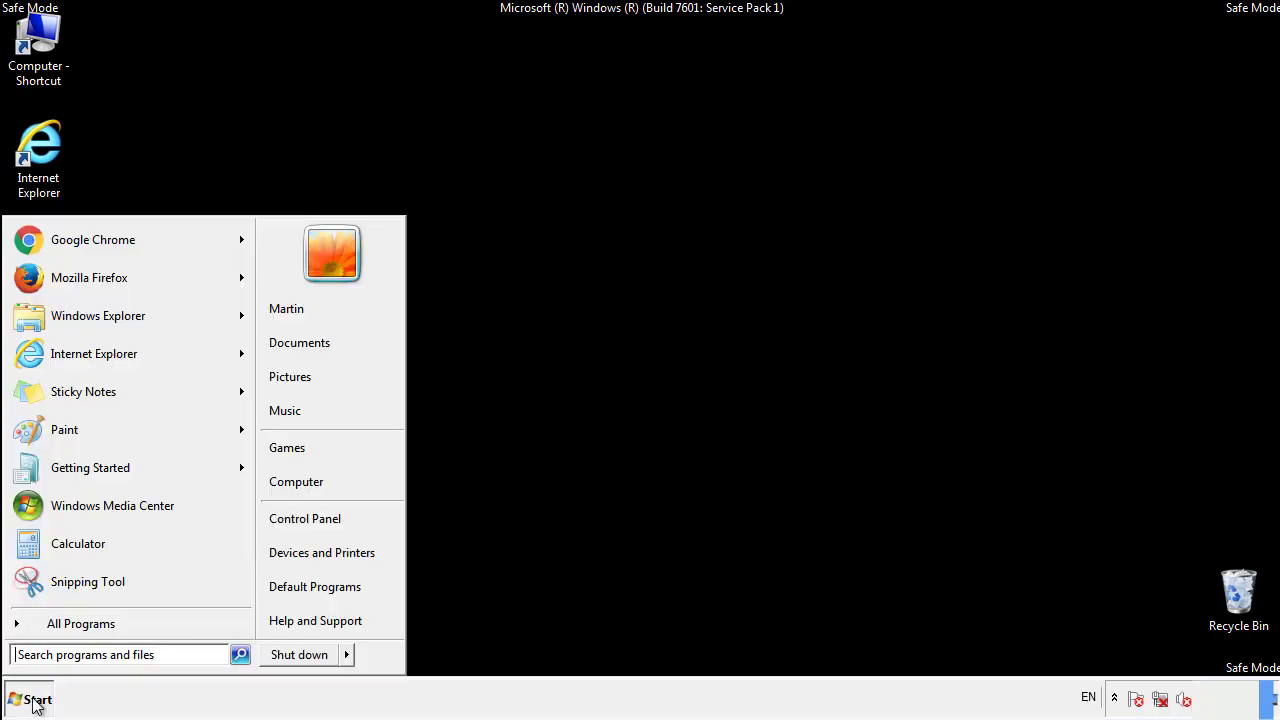
click(57, 626)
right_click(50, 553)
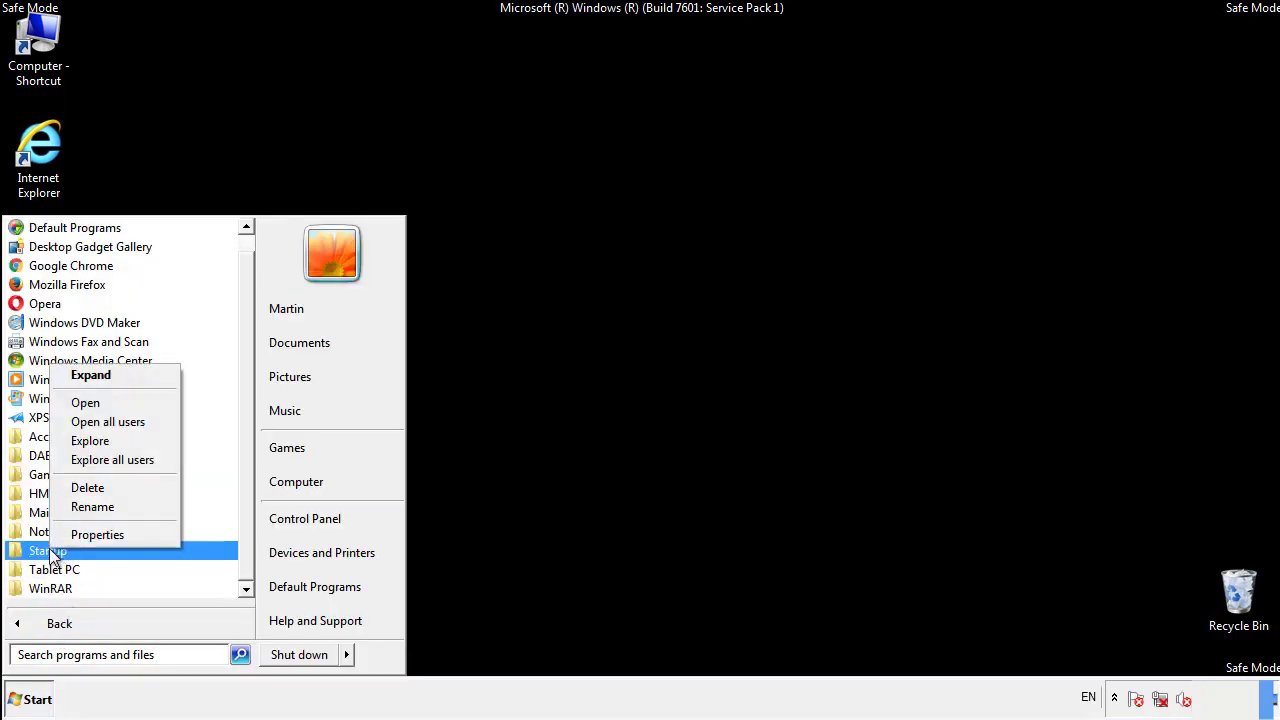
click(98, 402)
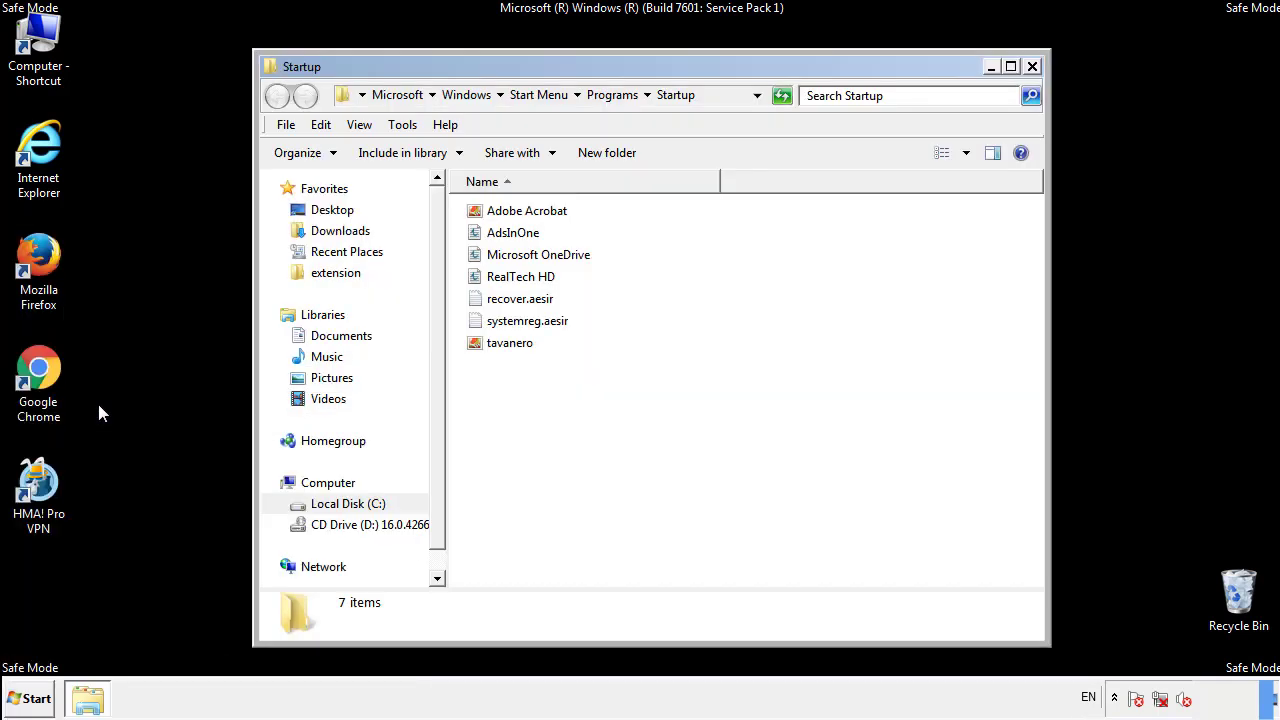
Delete AdsInOne, recover.aesir, systemreg.aesir and tavanero from the Startup folder, then close the folder
click(522, 238)
ctrl+click(533, 298)
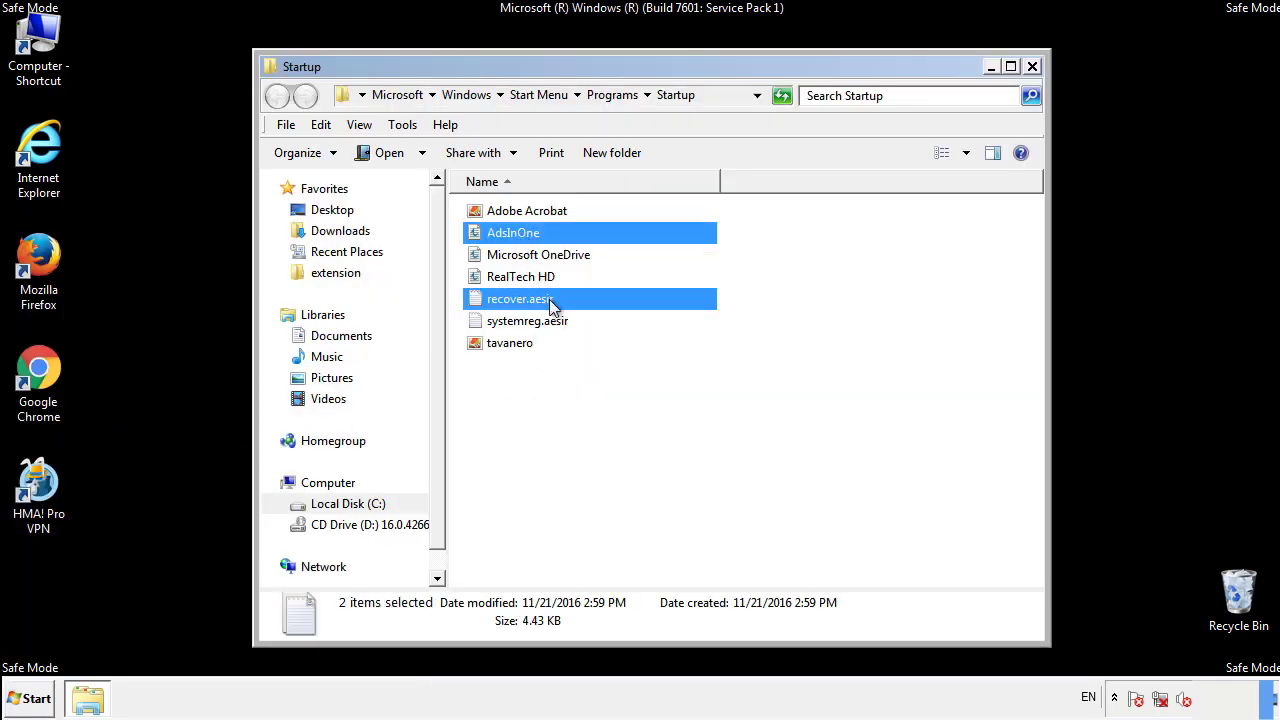
ctrl+click(530, 322)
ctrl+click(510, 343)
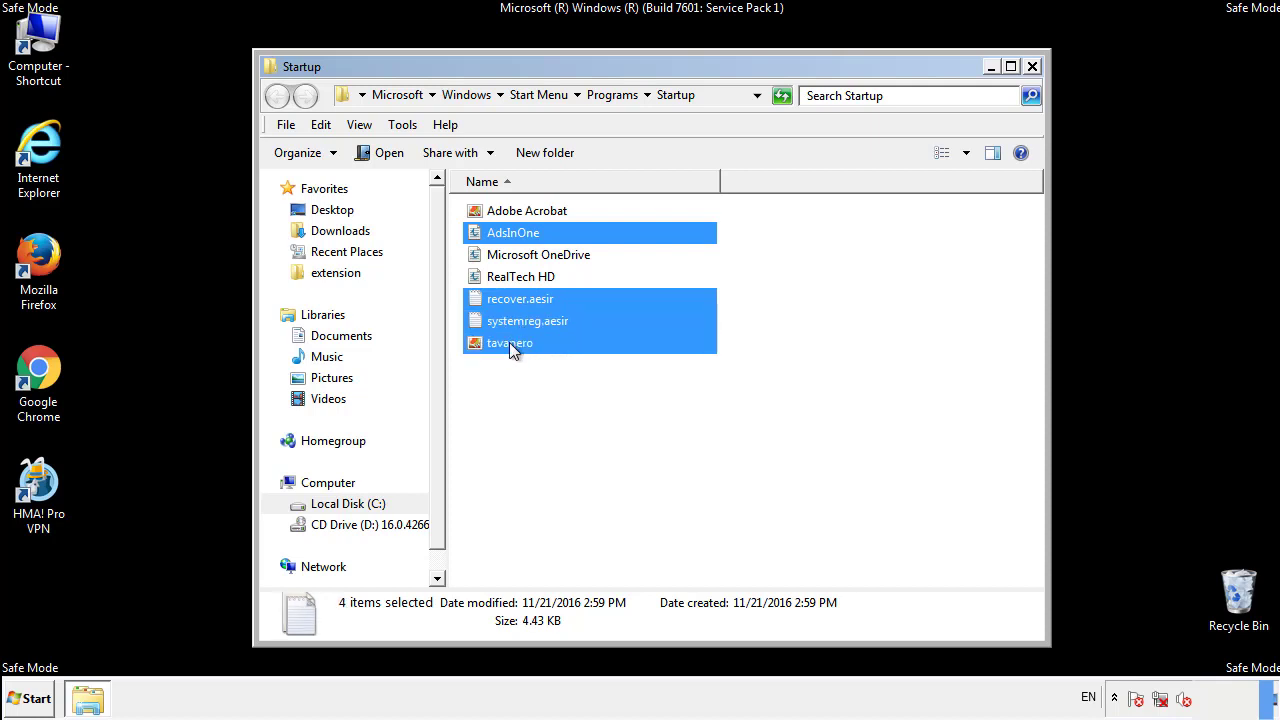
right_click(506, 344)
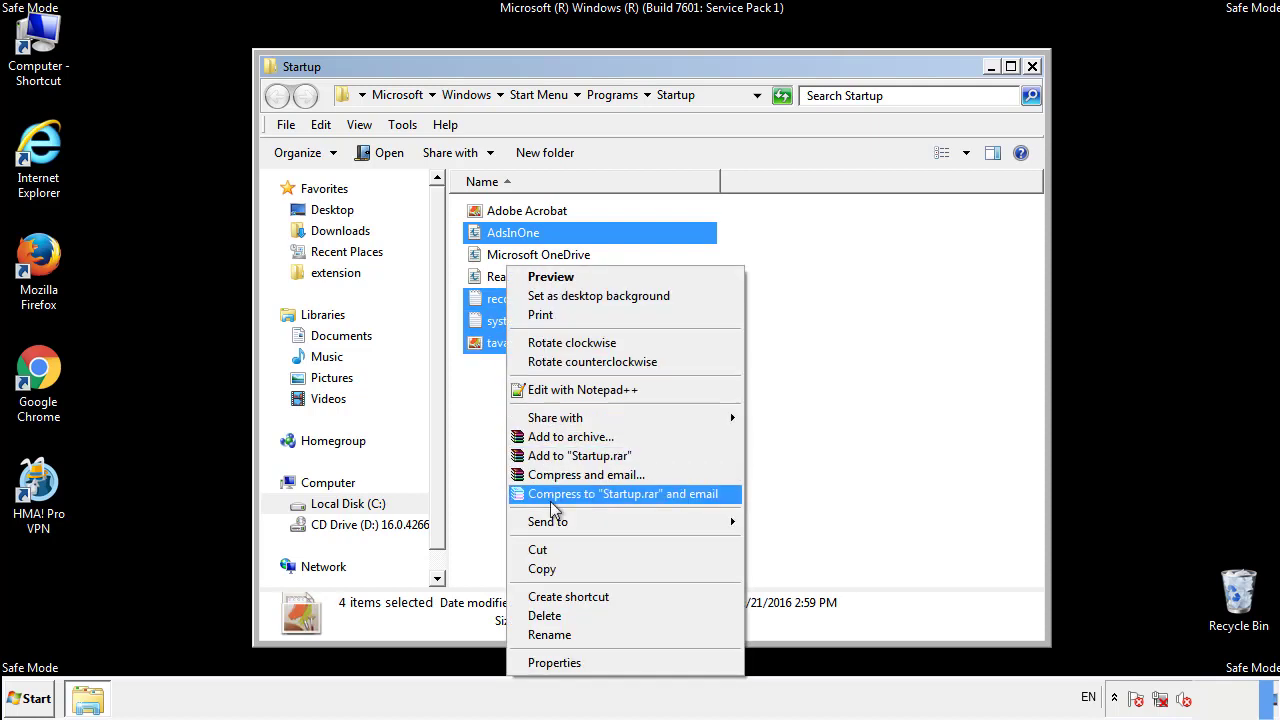
click(543, 615)
click(719, 363)
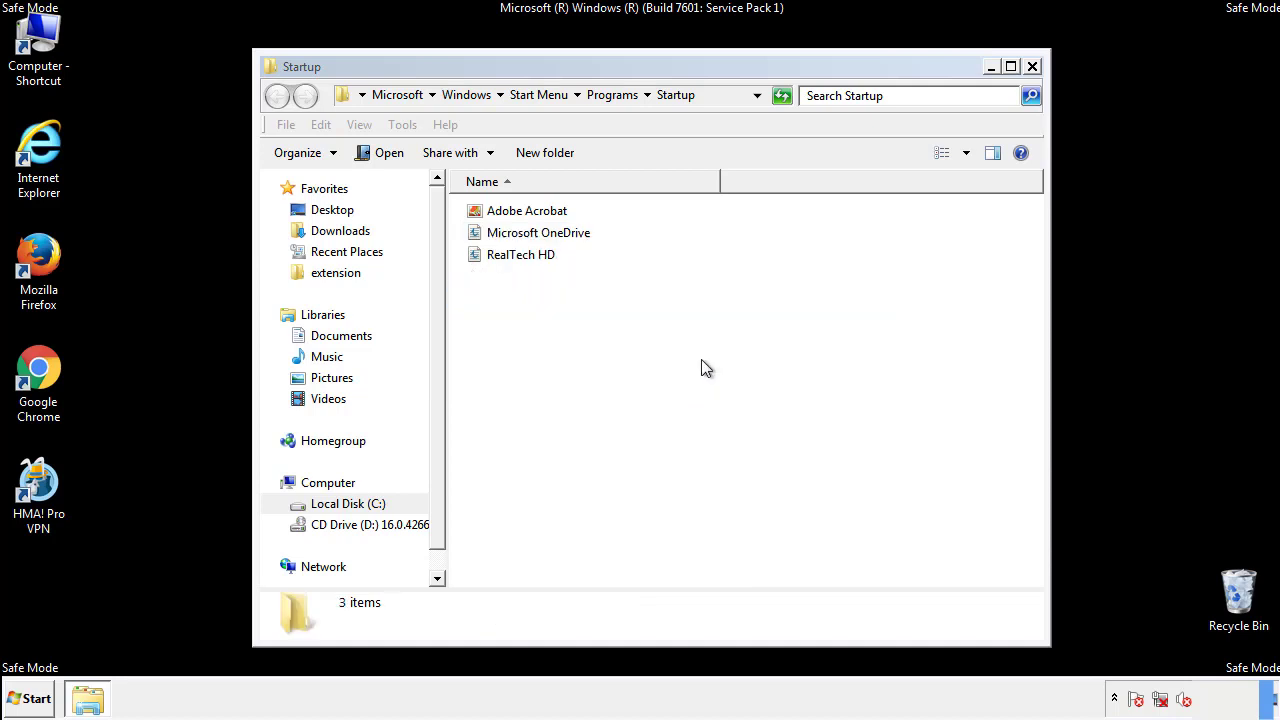
click(1033, 68)
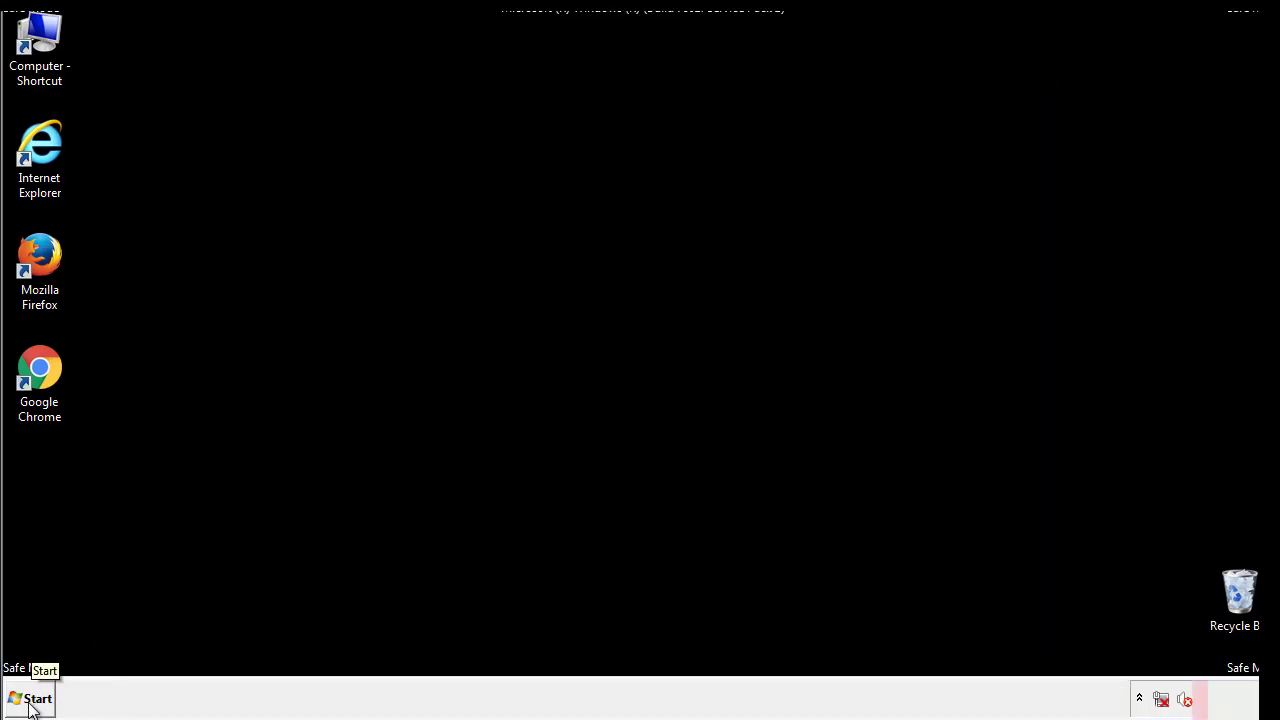
Search for regedit among the programs and open the Registry Editor
click(31, 700)
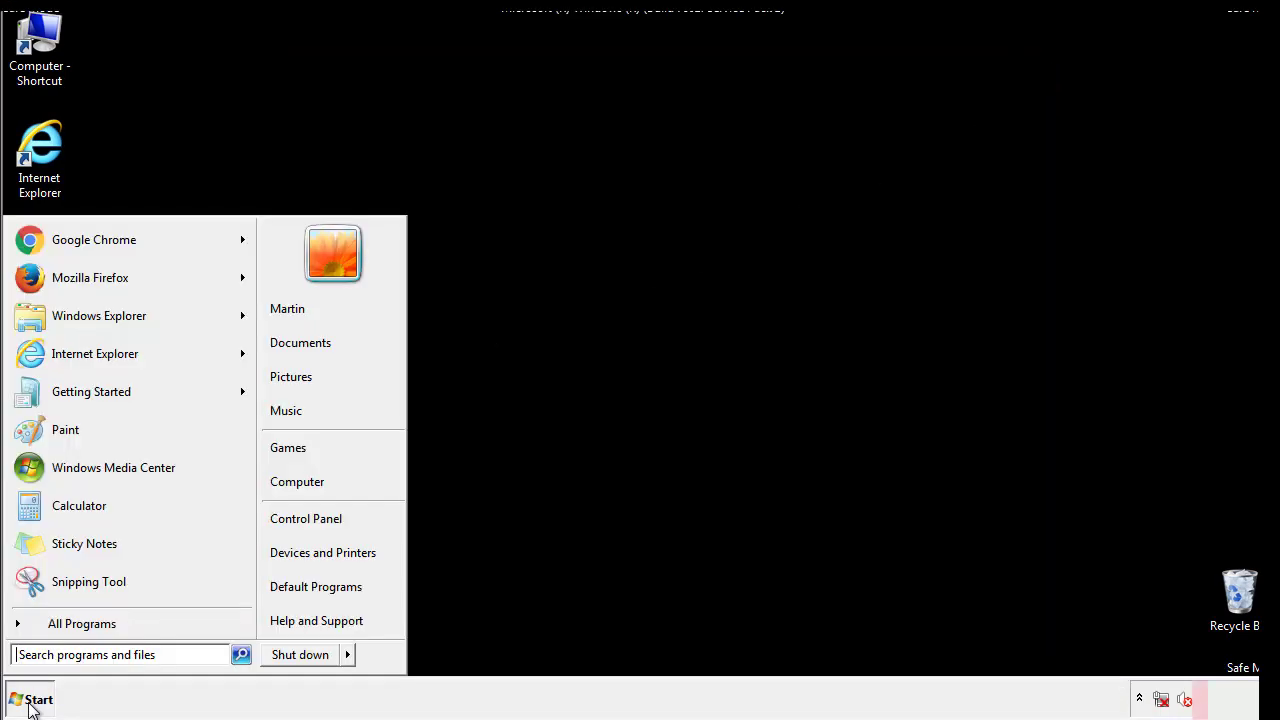
click(92, 656)
text(regedit)
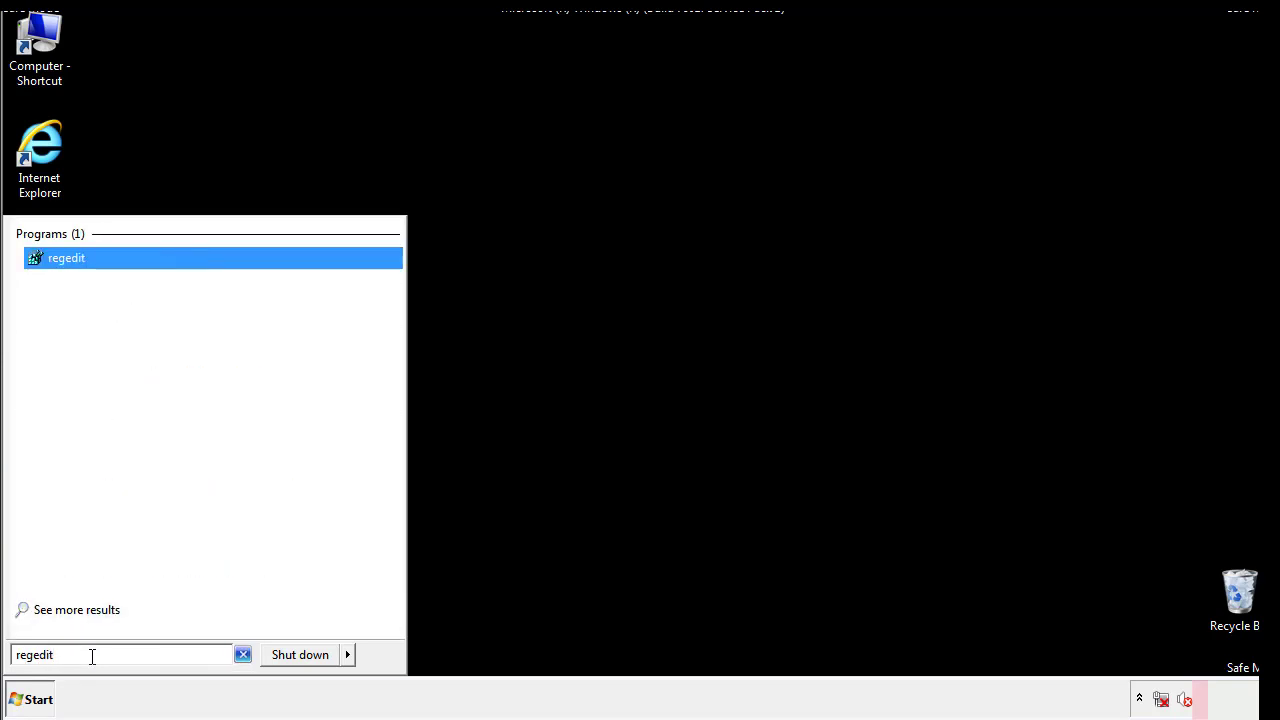
key(Return)
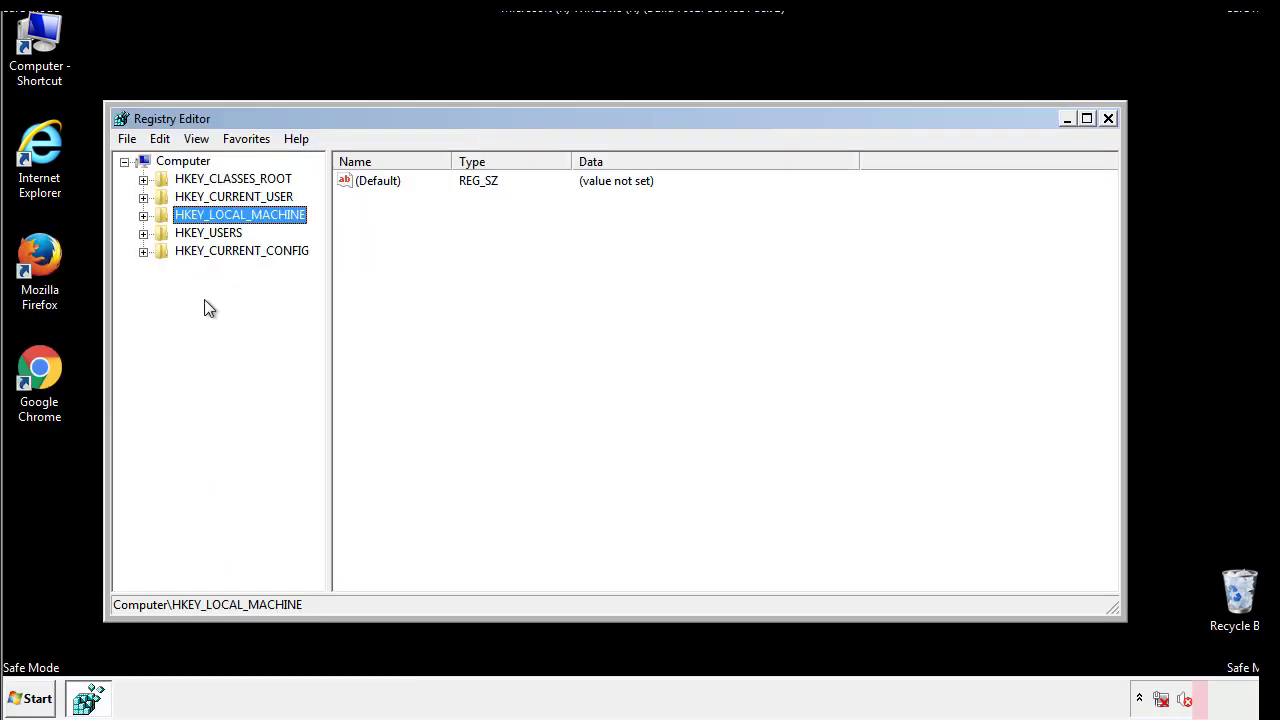
Open the registry key HKEY_LOCAL_MACHINE\SOFTWARE\Microsoft\Windows\CurrentVersion\Run
click(143, 215)
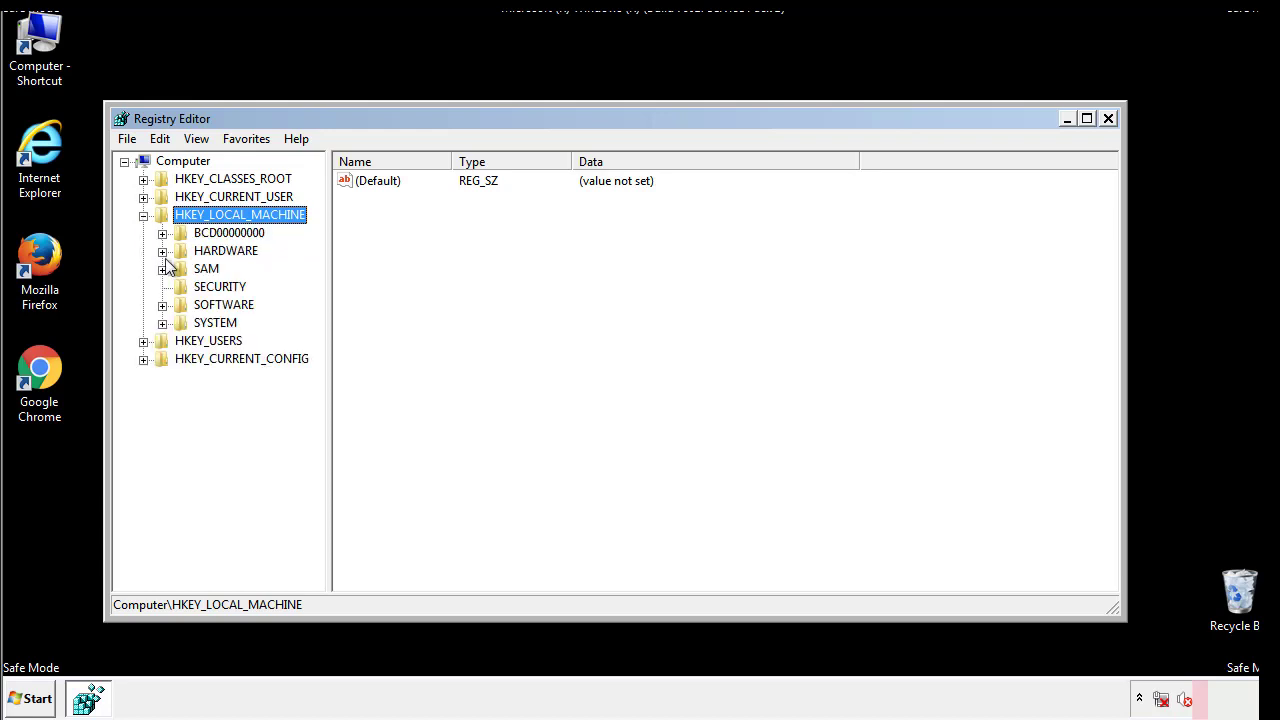
click(162, 305)
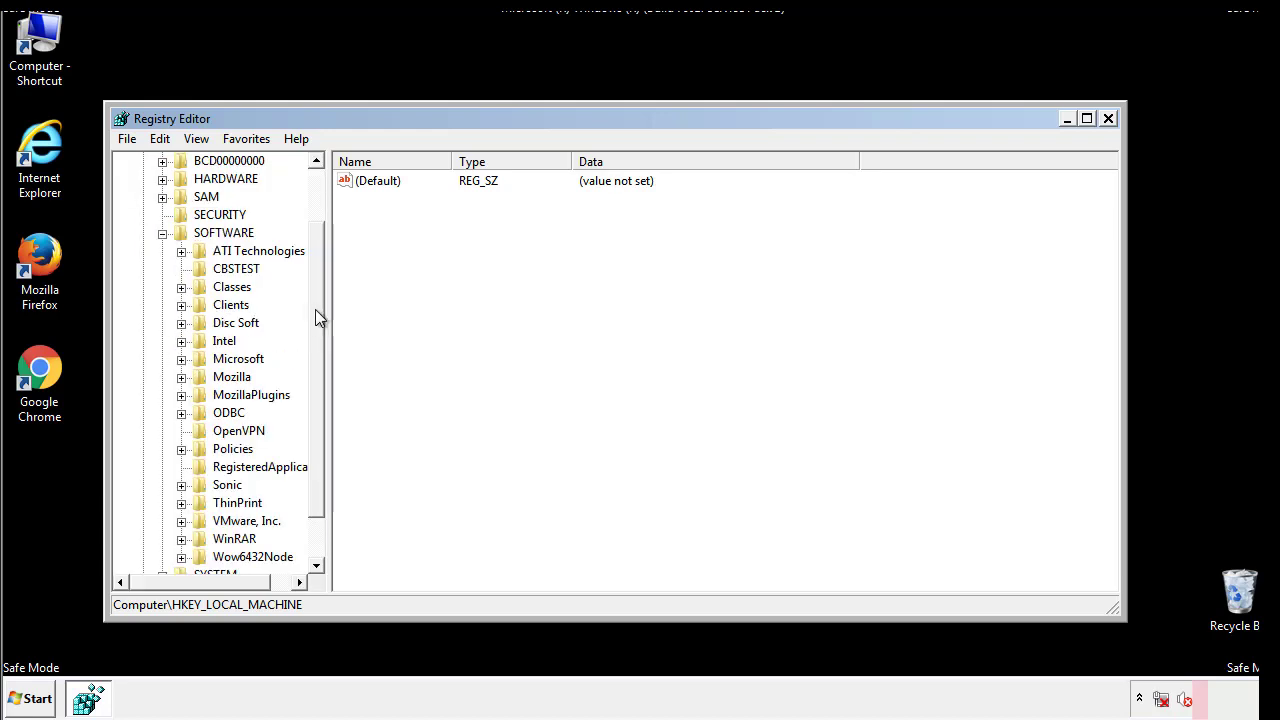
drag(317, 297, 317, 337)
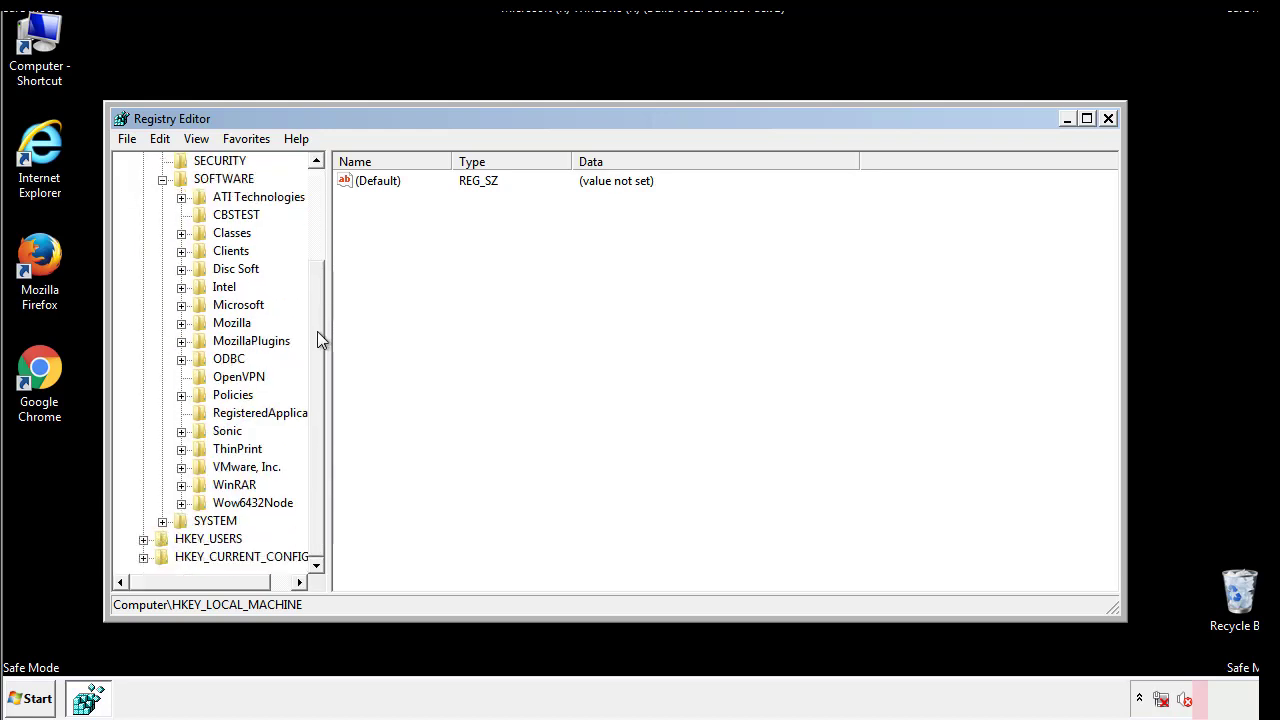
click(181, 305)
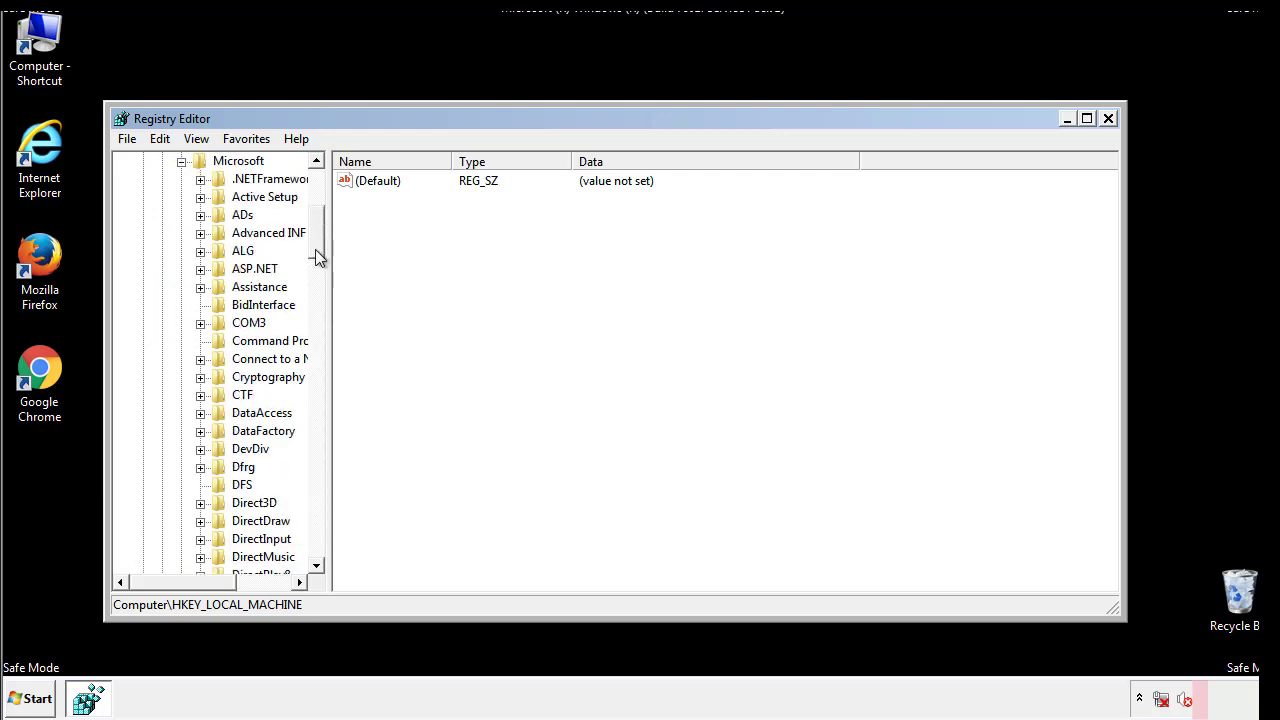
drag(317, 254, 318, 512)
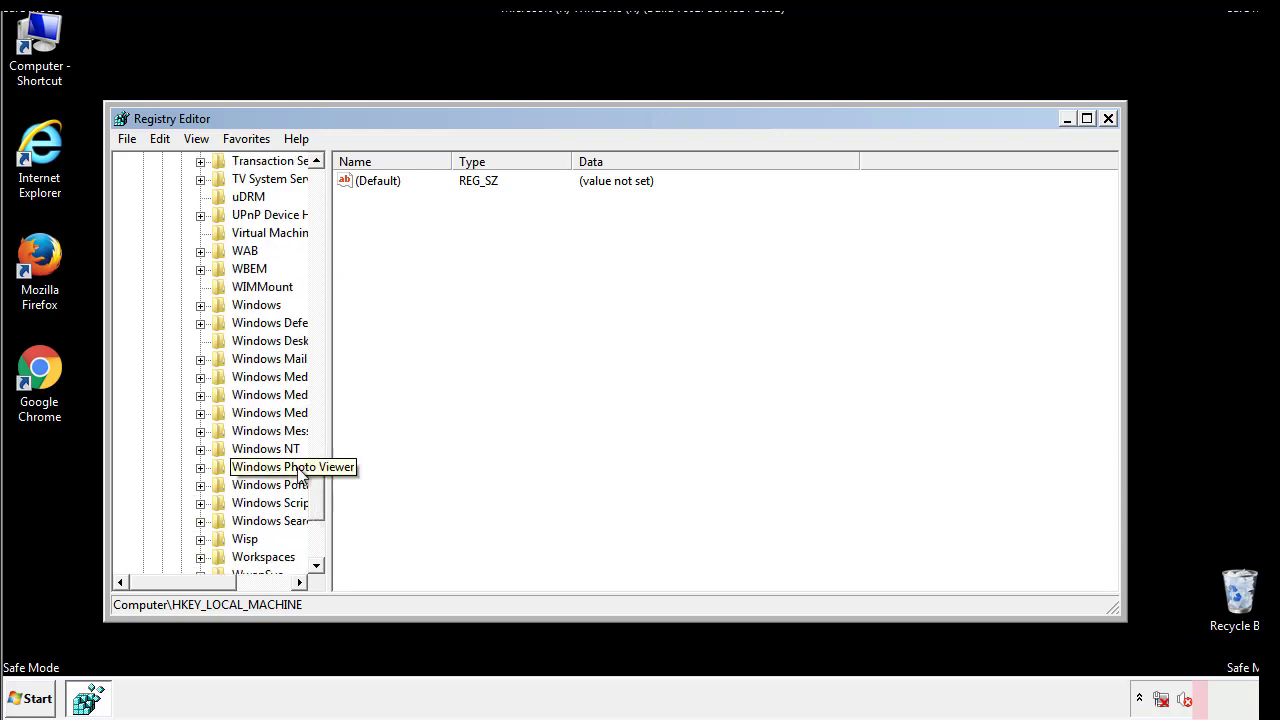
click(201, 305)
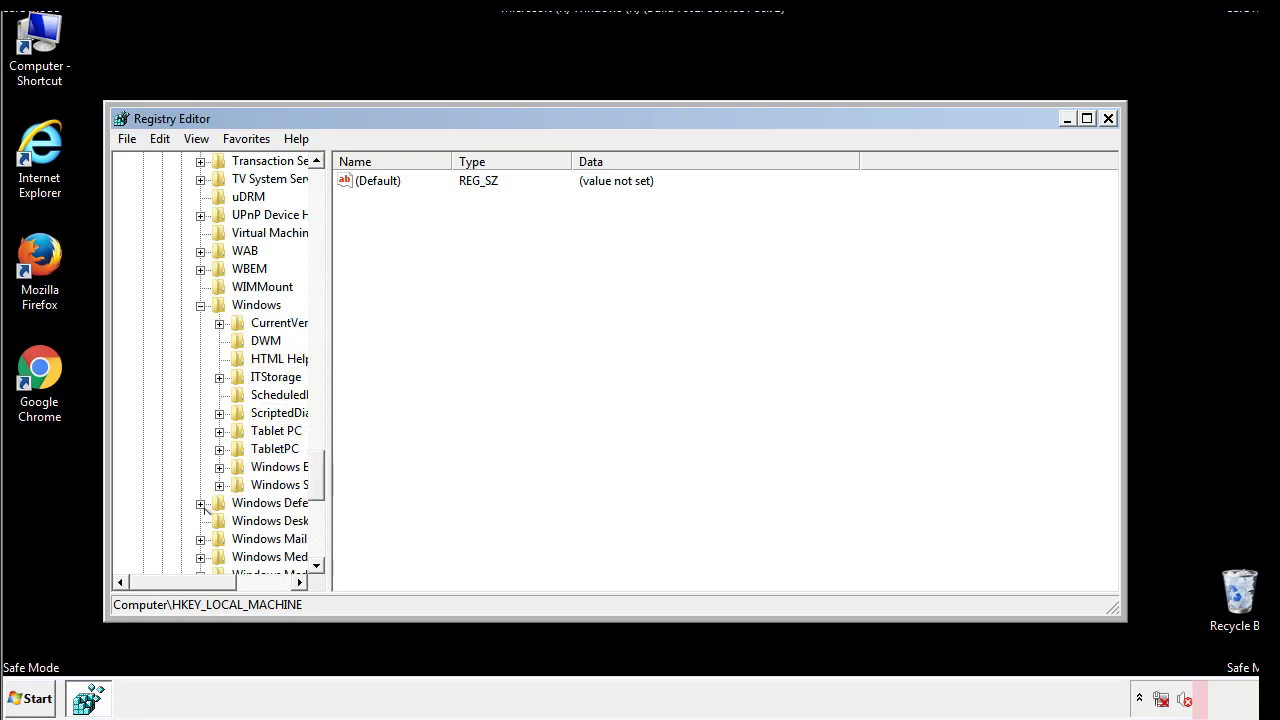
drag(175, 582, 205, 587)
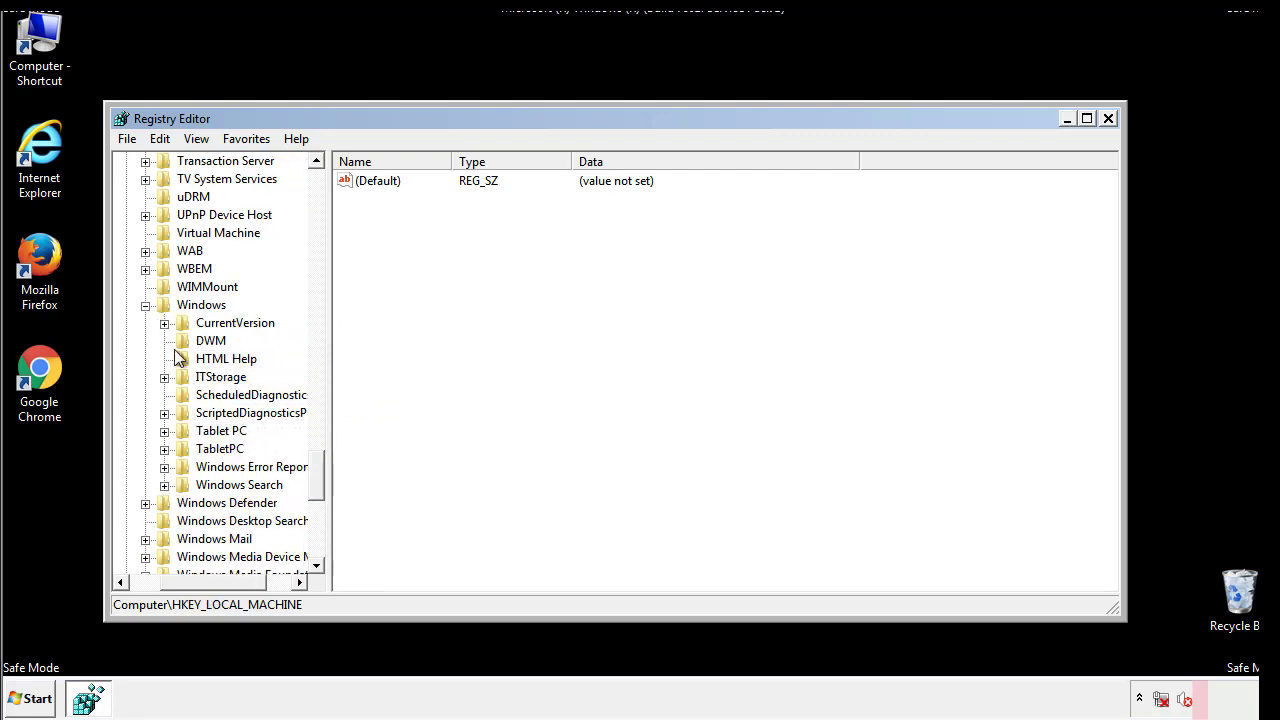
click(165, 324)
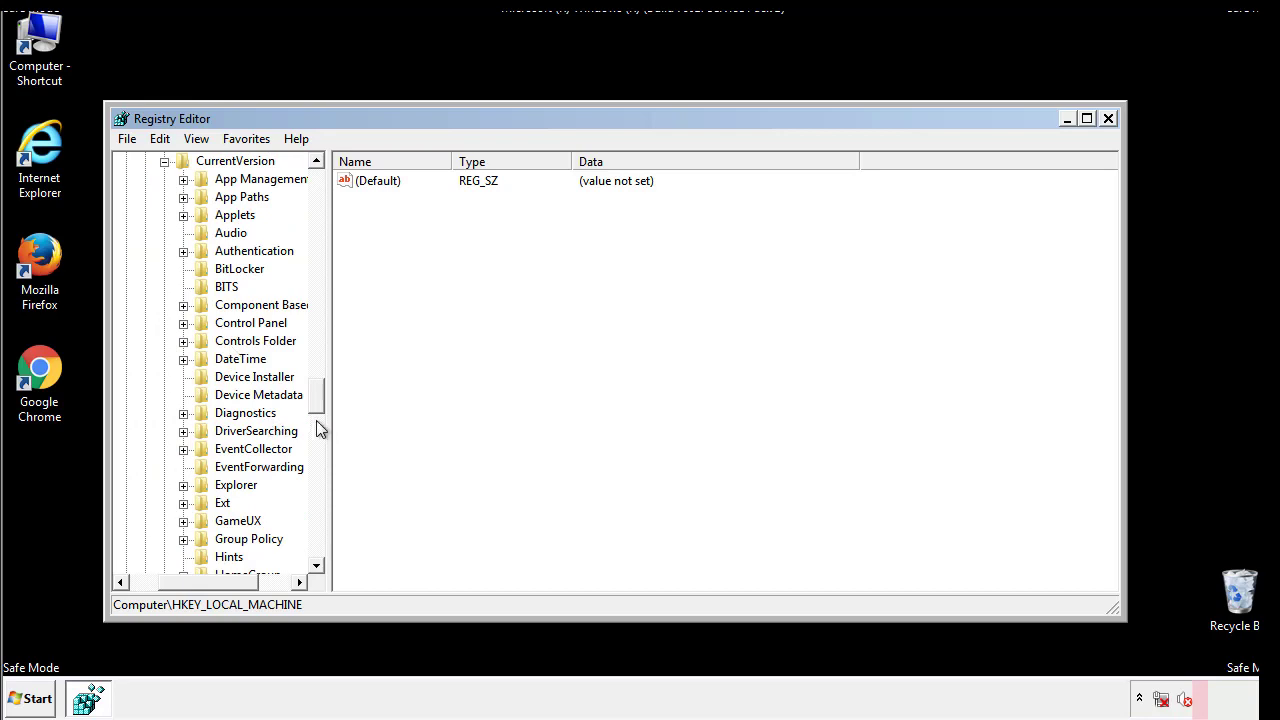
drag(320, 400, 318, 463)
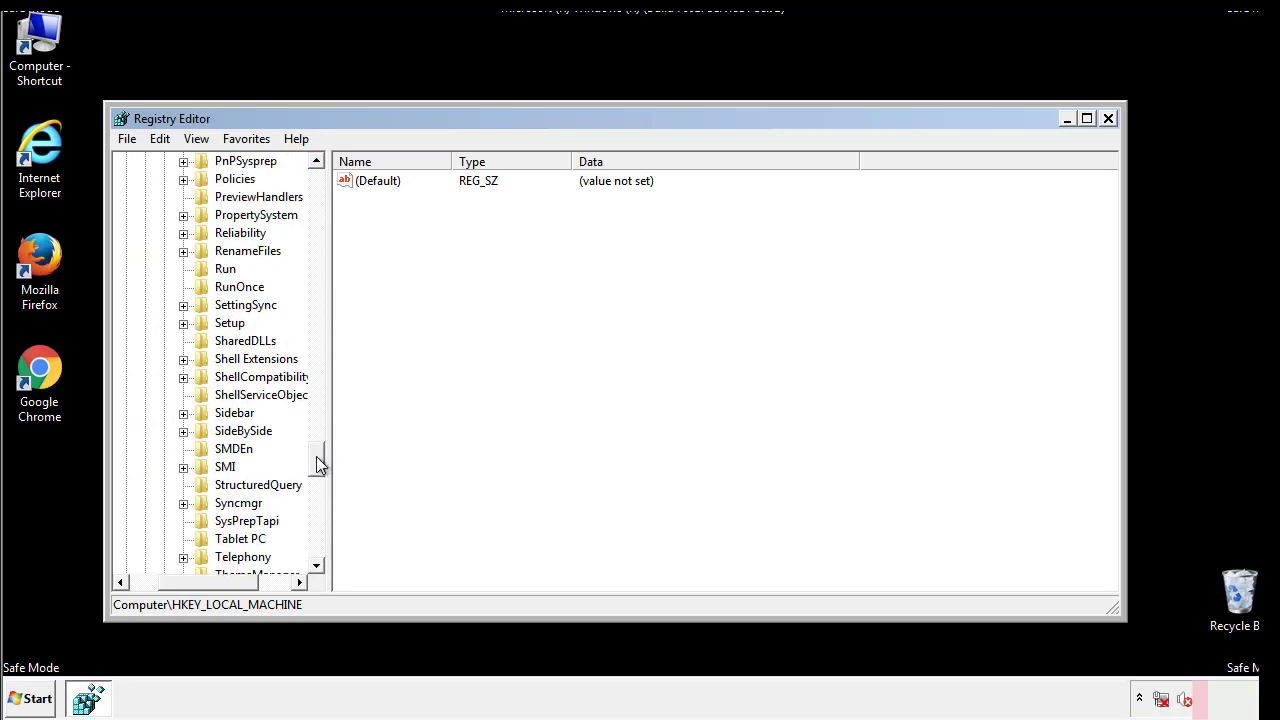
click(224, 270)
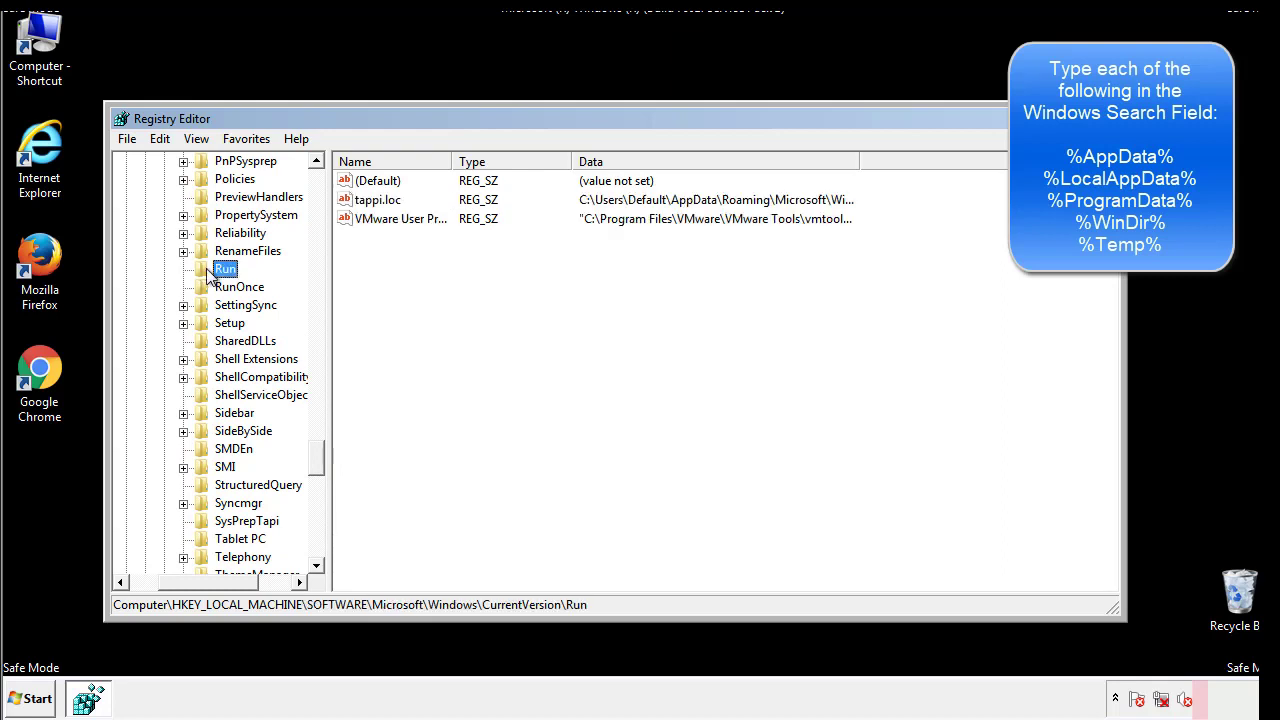
Permanently delete the tappi.loc value from the local machine's Run key
right_click(374, 202)
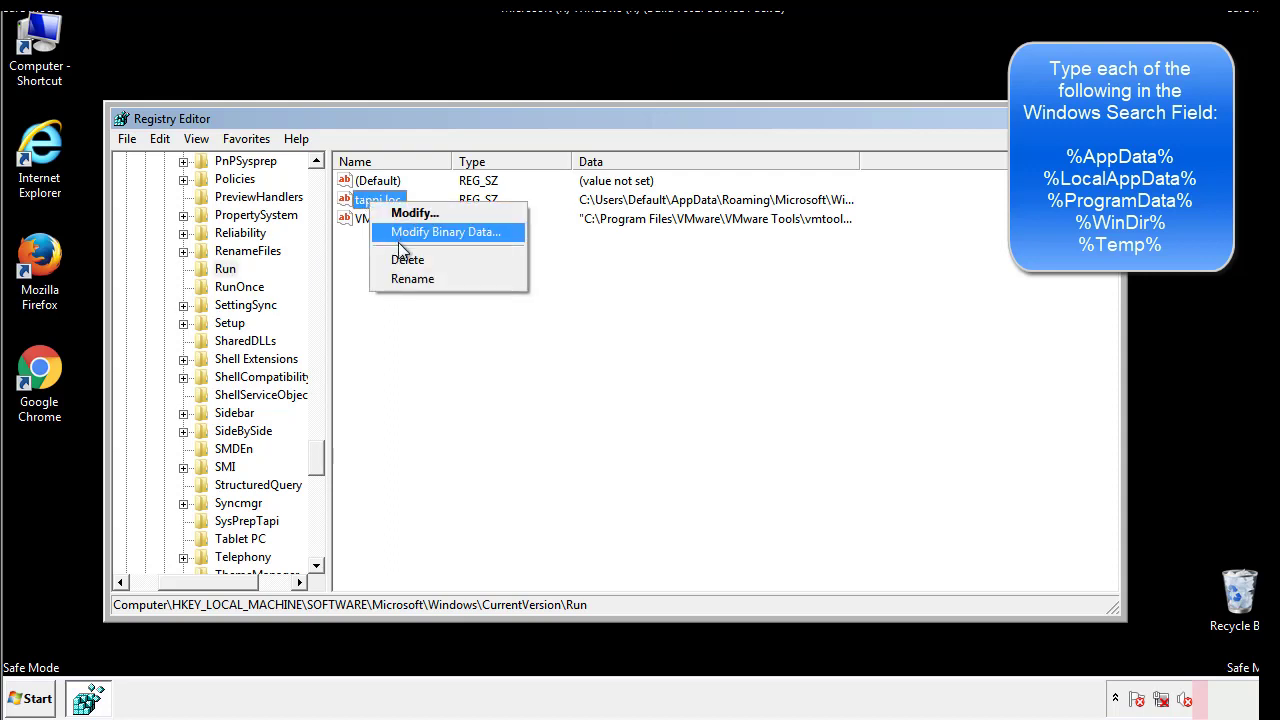
click(402, 259)
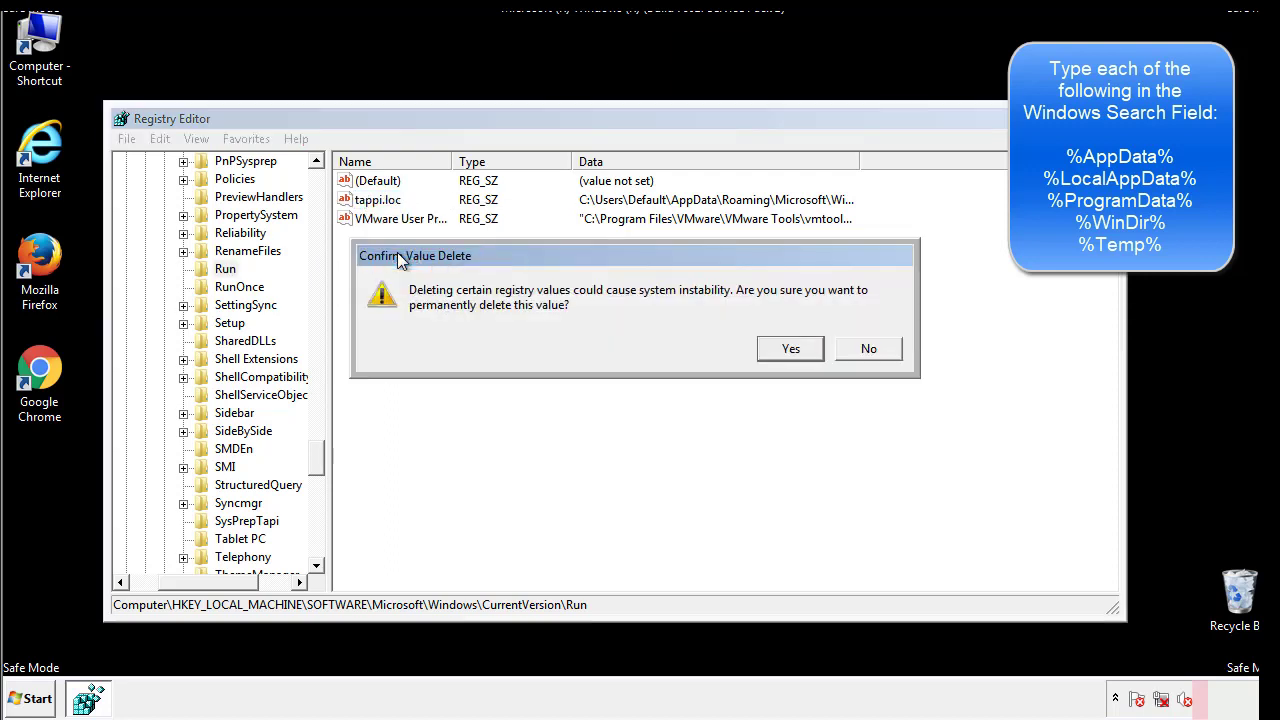
click(786, 349)
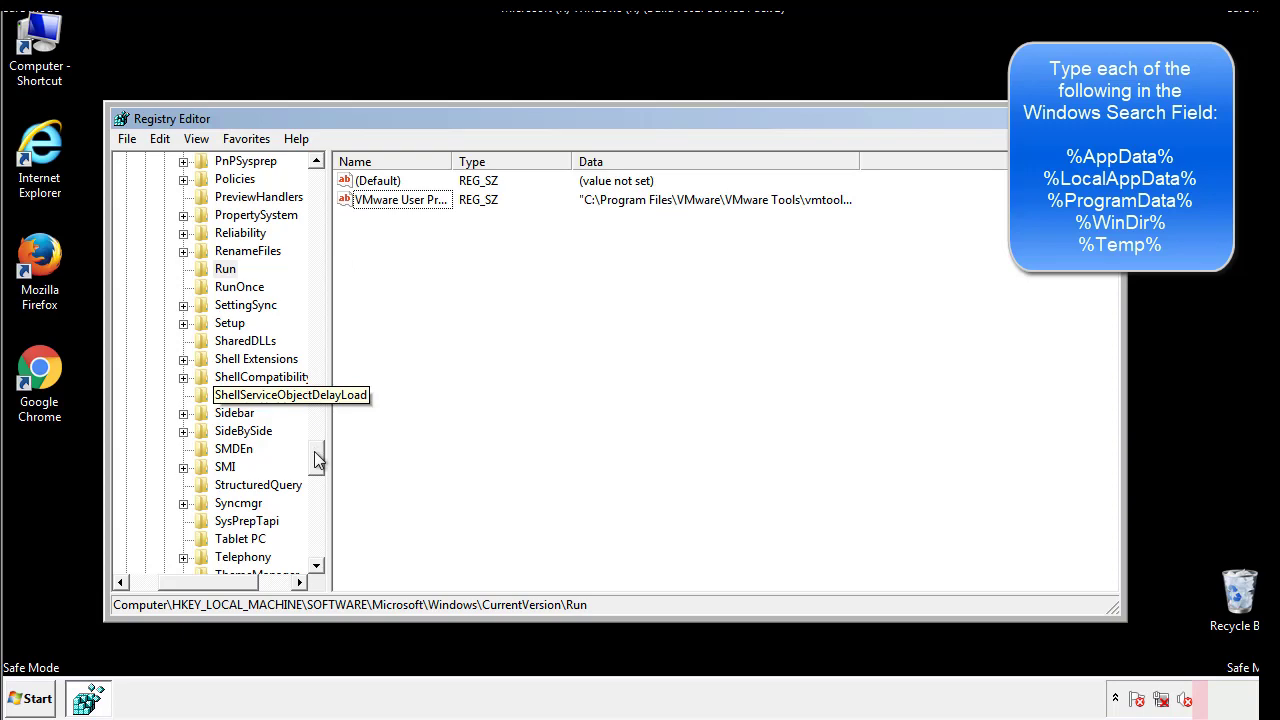
Collapse the whole HKEY_LOCAL_MACHINE branch of the registry tree
drag(316, 458, 314, 555)
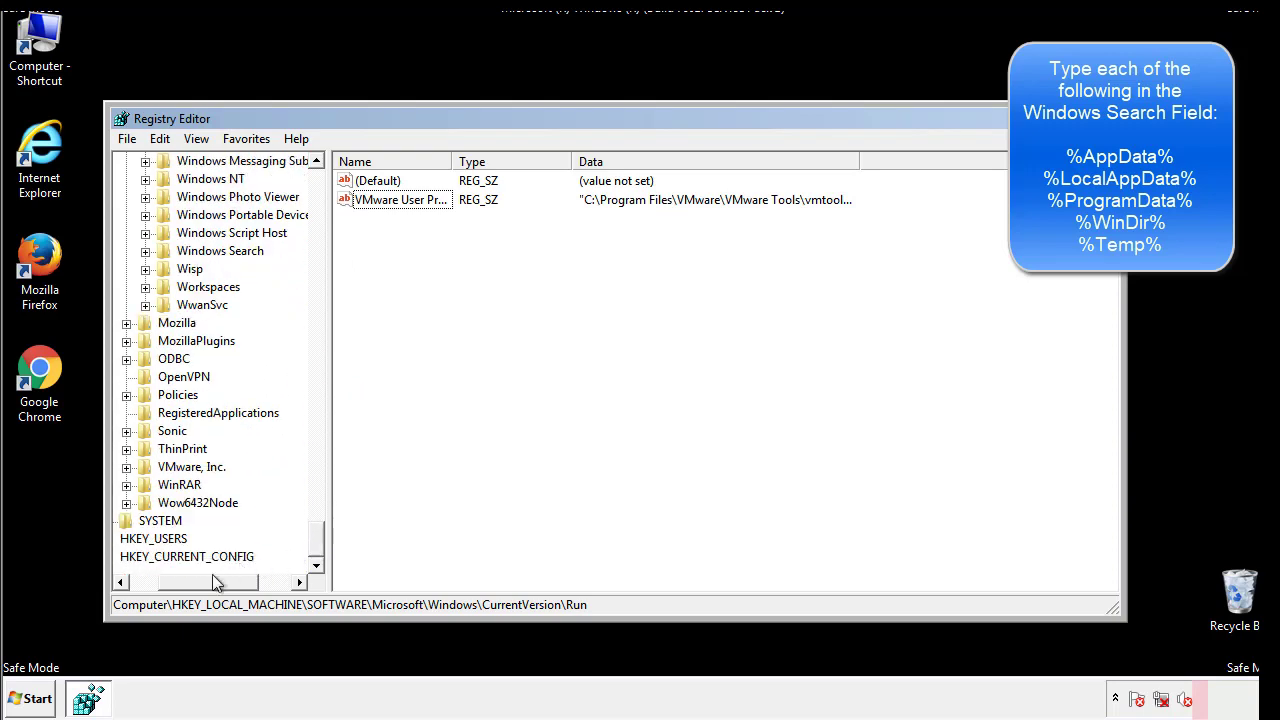
drag(212, 577, 173, 587)
drag(316, 540, 326, 190)
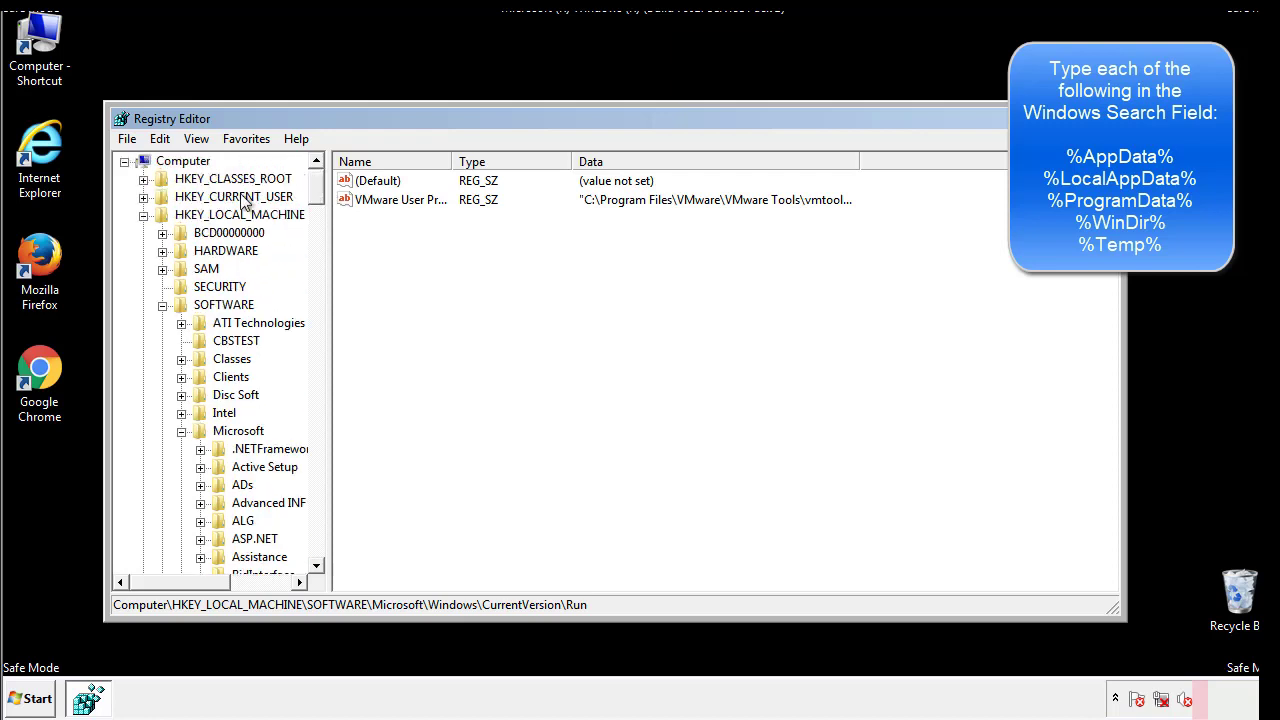
click(143, 215)
Open the key HKEY_CURRENT_USER\Software\Microsoft\Windows\CurrentVersion\Run and check its values for suspicious startup entries
click(143, 197)
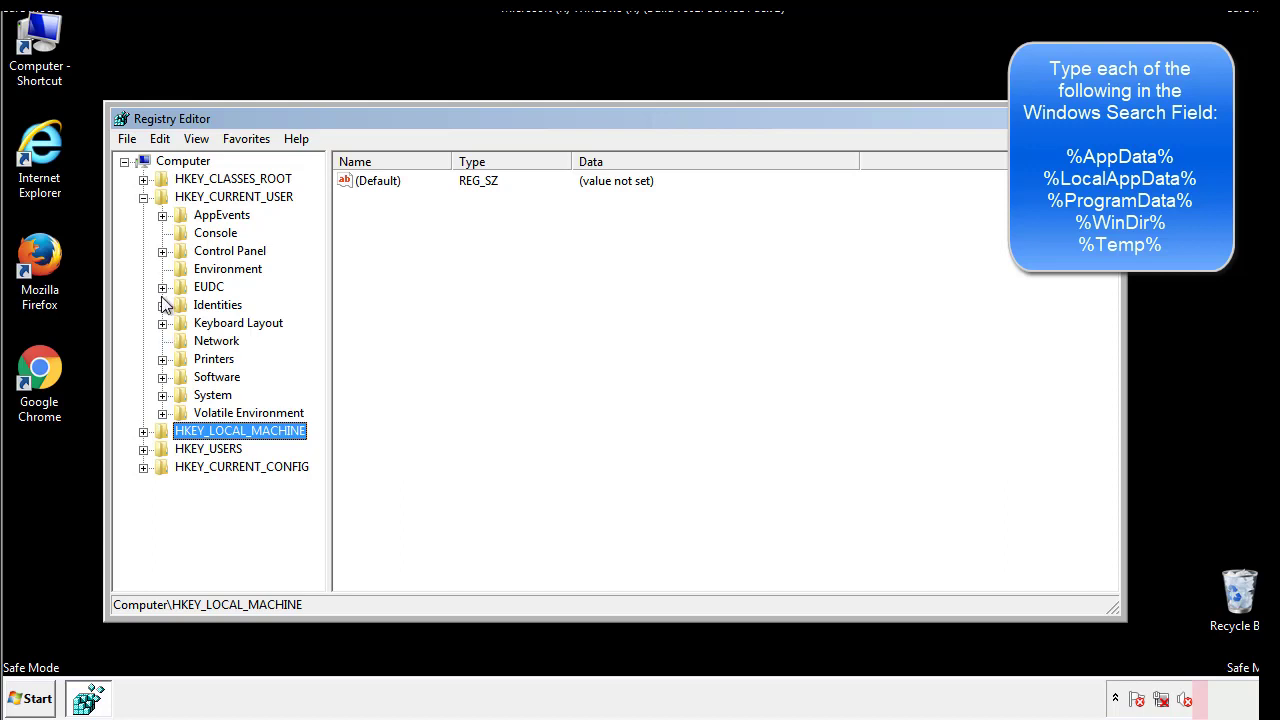
click(162, 377)
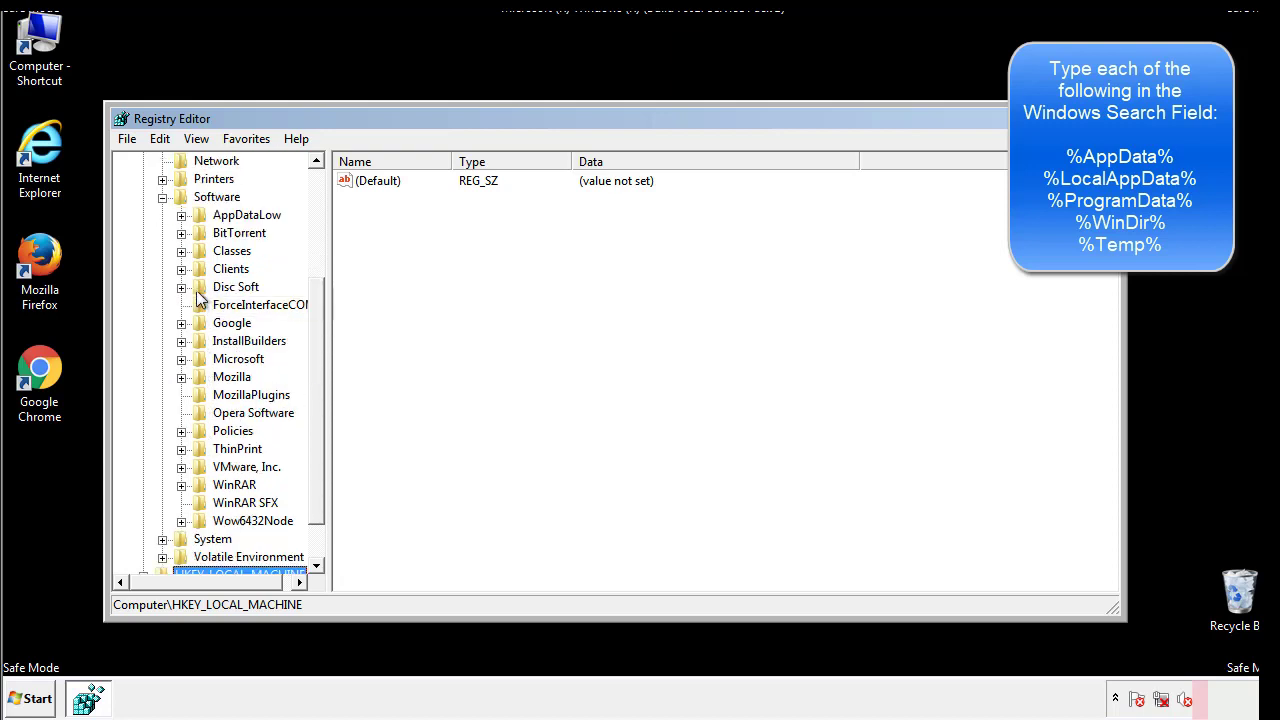
click(181, 360)
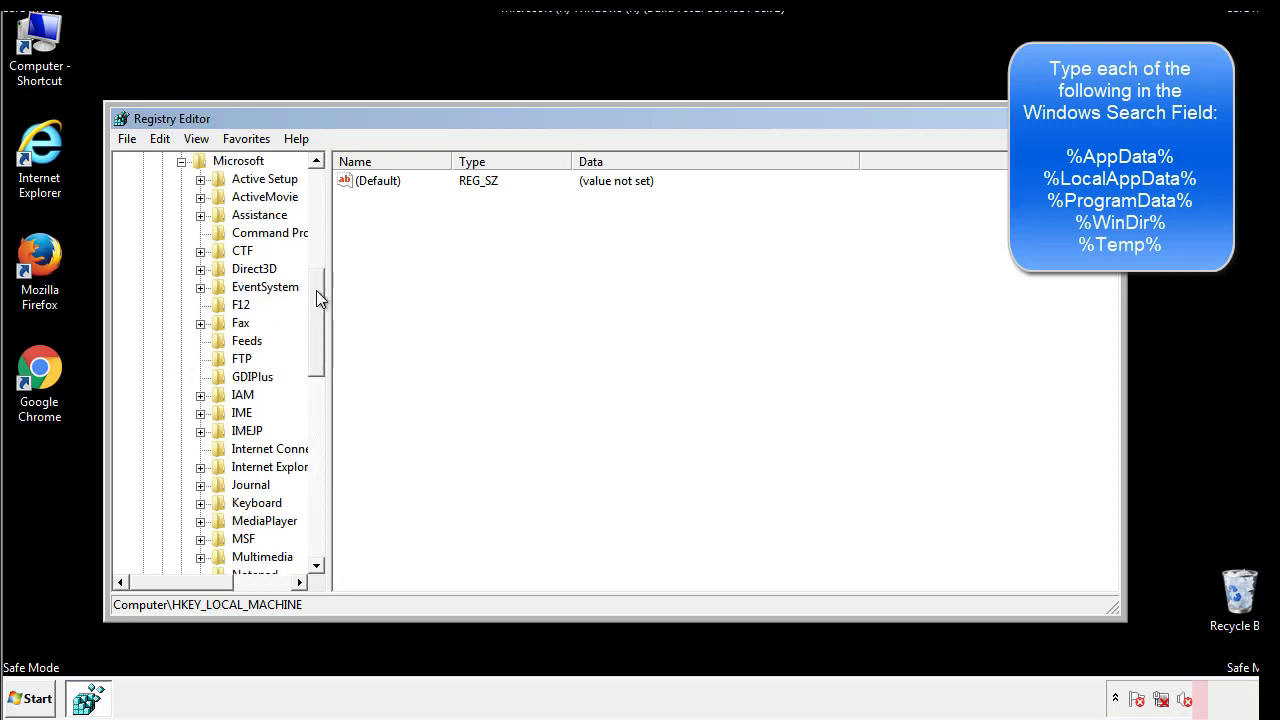
drag(316, 290, 315, 416)
click(200, 341)
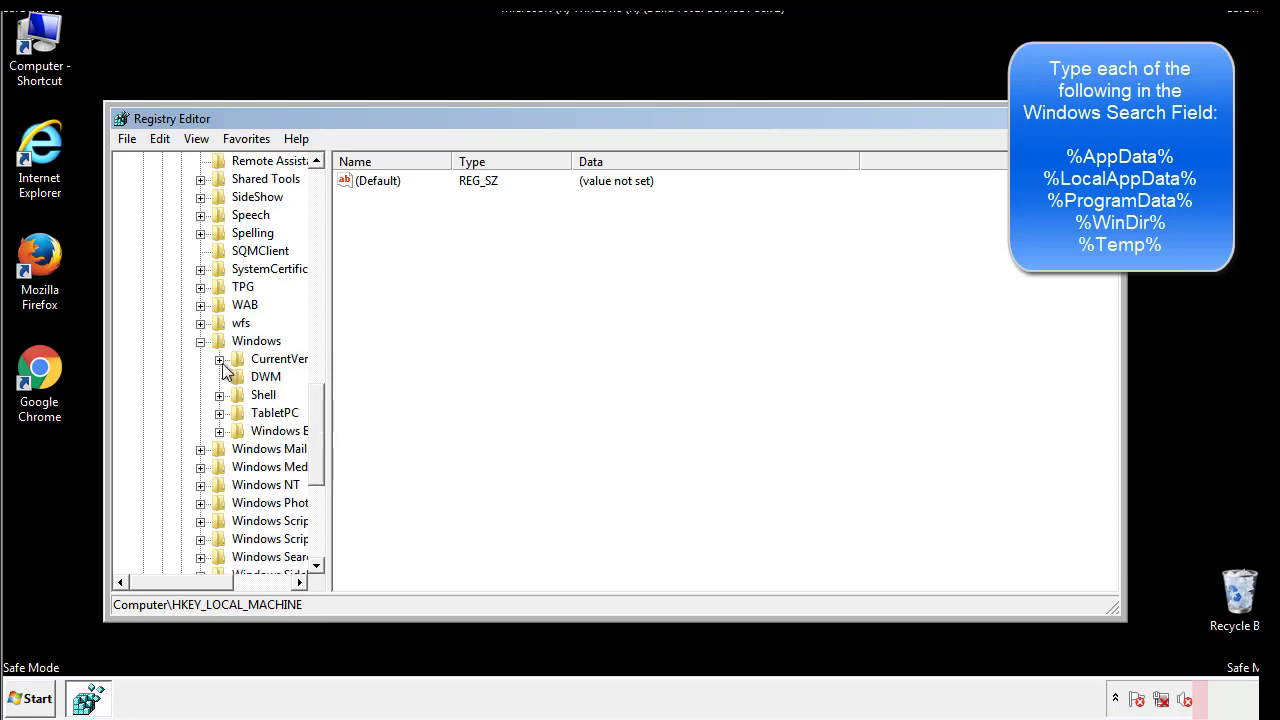
click(219, 359)
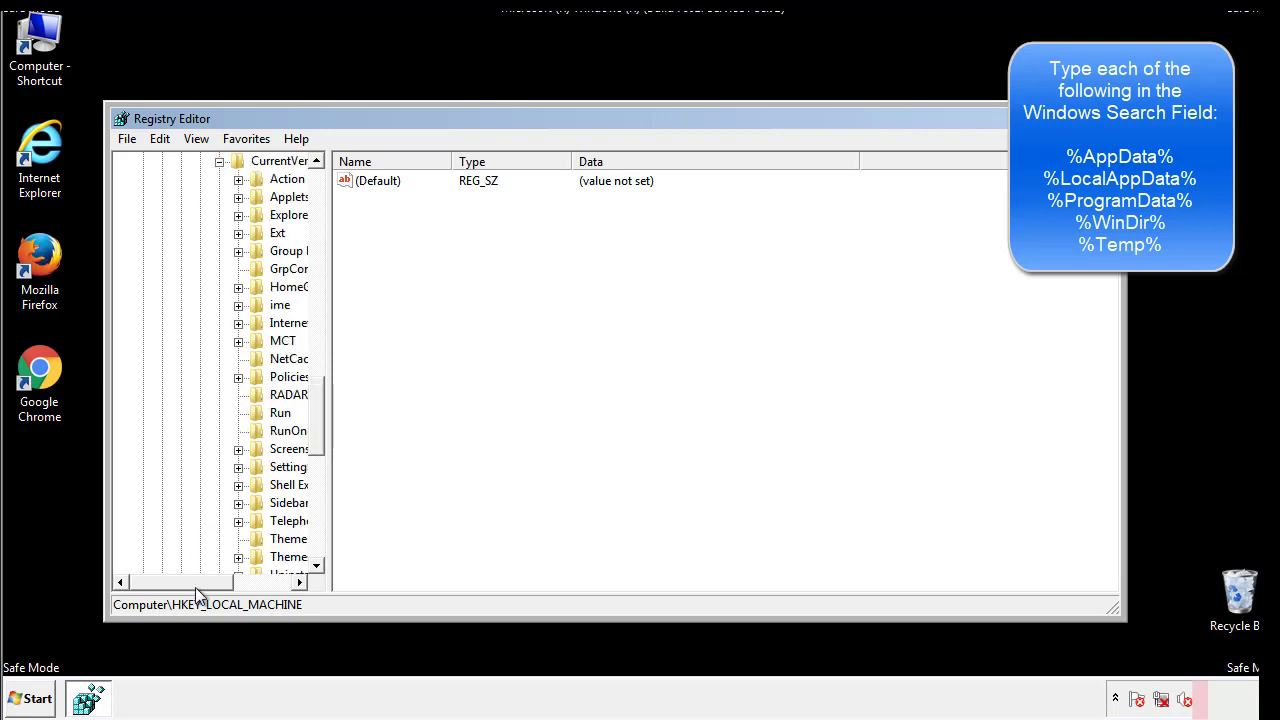
drag(195, 587, 226, 584)
click(220, 412)
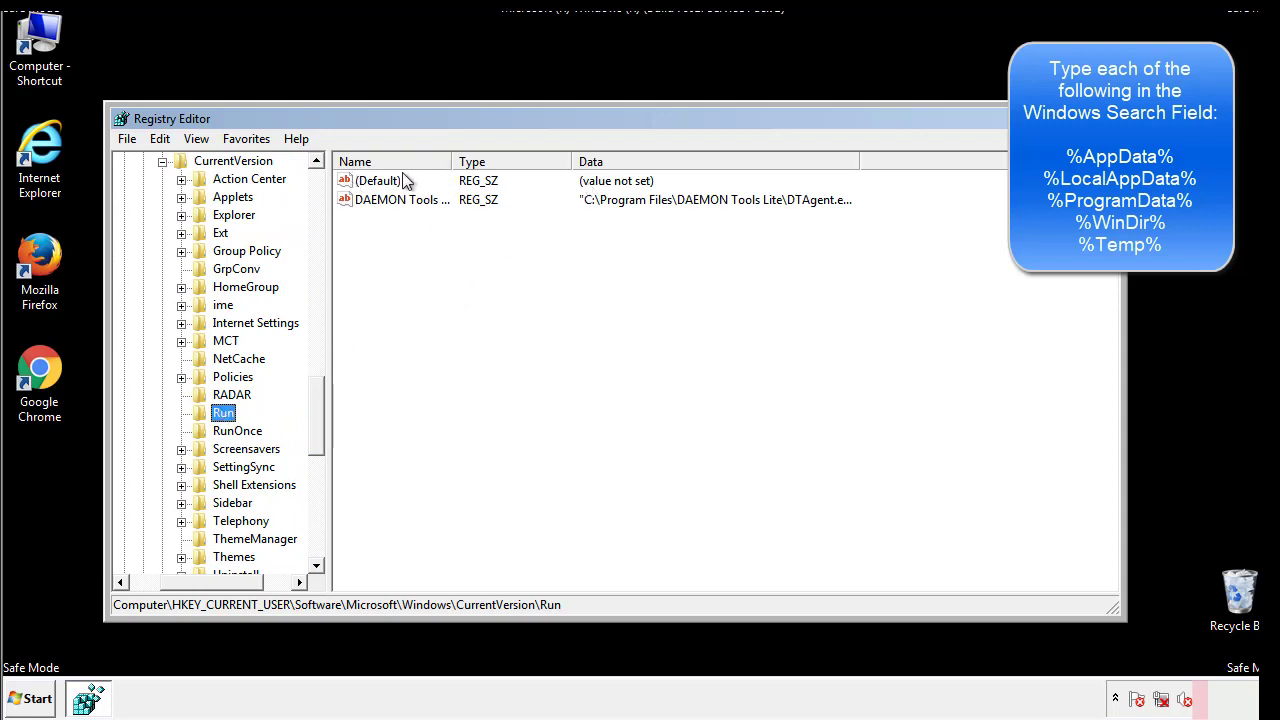
click(585, 238)
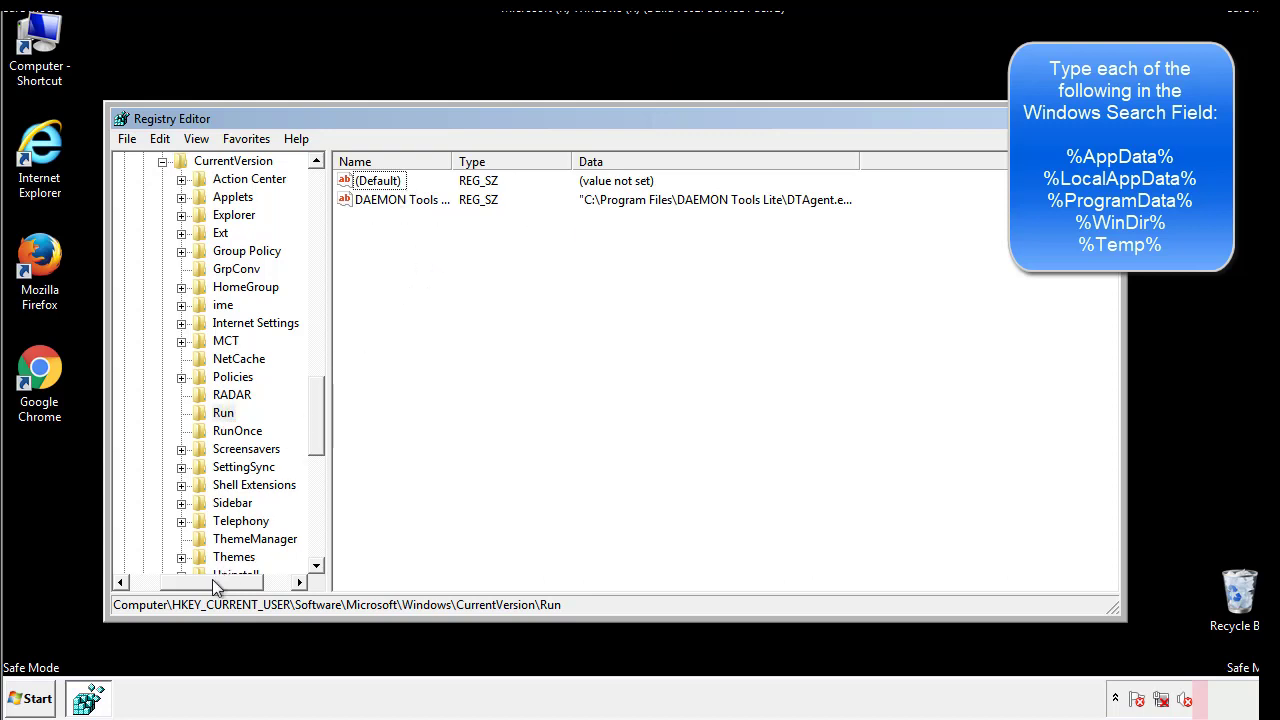
Collapse the Windows key under HKEY_CURRENT_USER\Software\Microsoft
drag(212, 581, 186, 581)
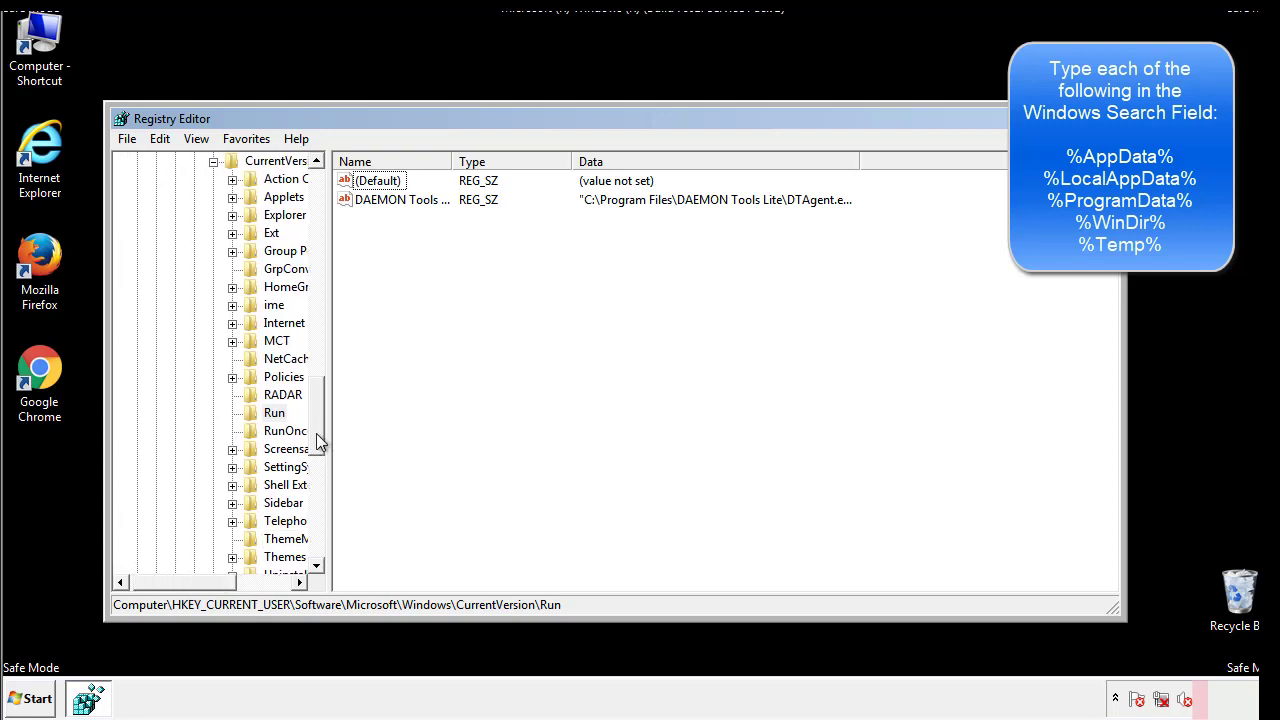
drag(320, 443, 320, 385)
click(196, 468)
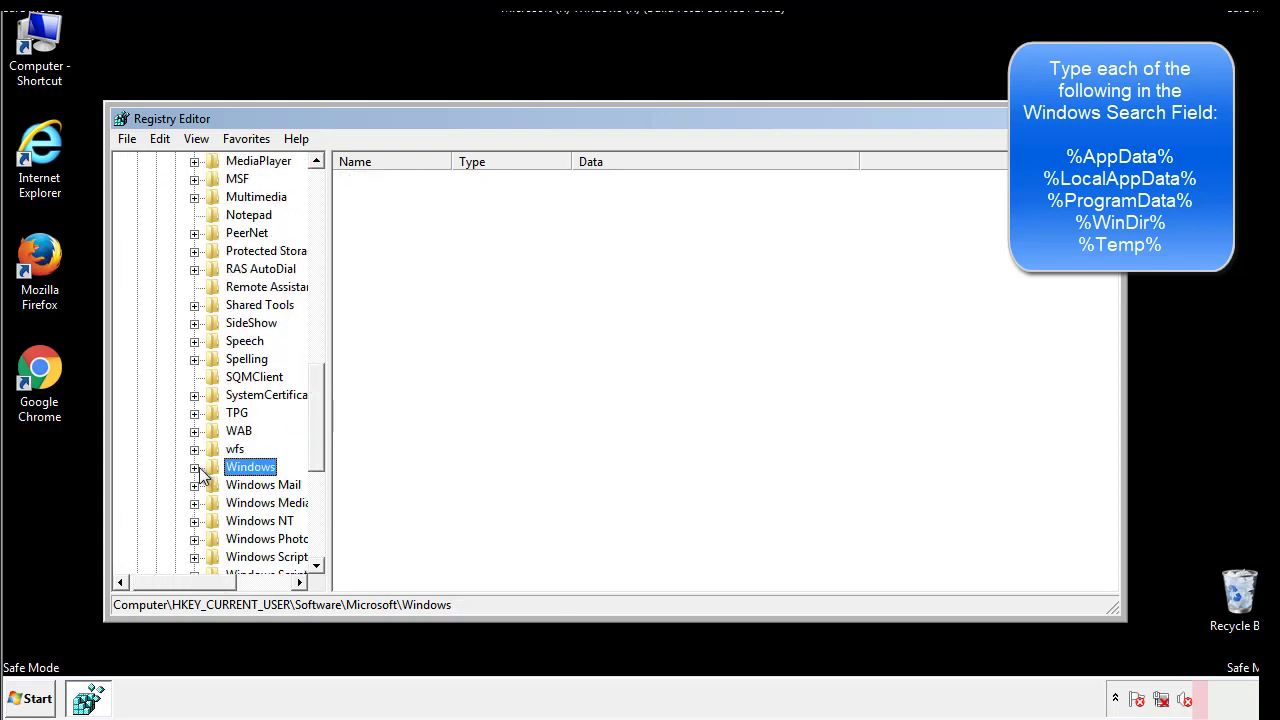
Search the registry's keys, values and data for %temp%
drag(318, 446, 322, 223)
click(172, 142)
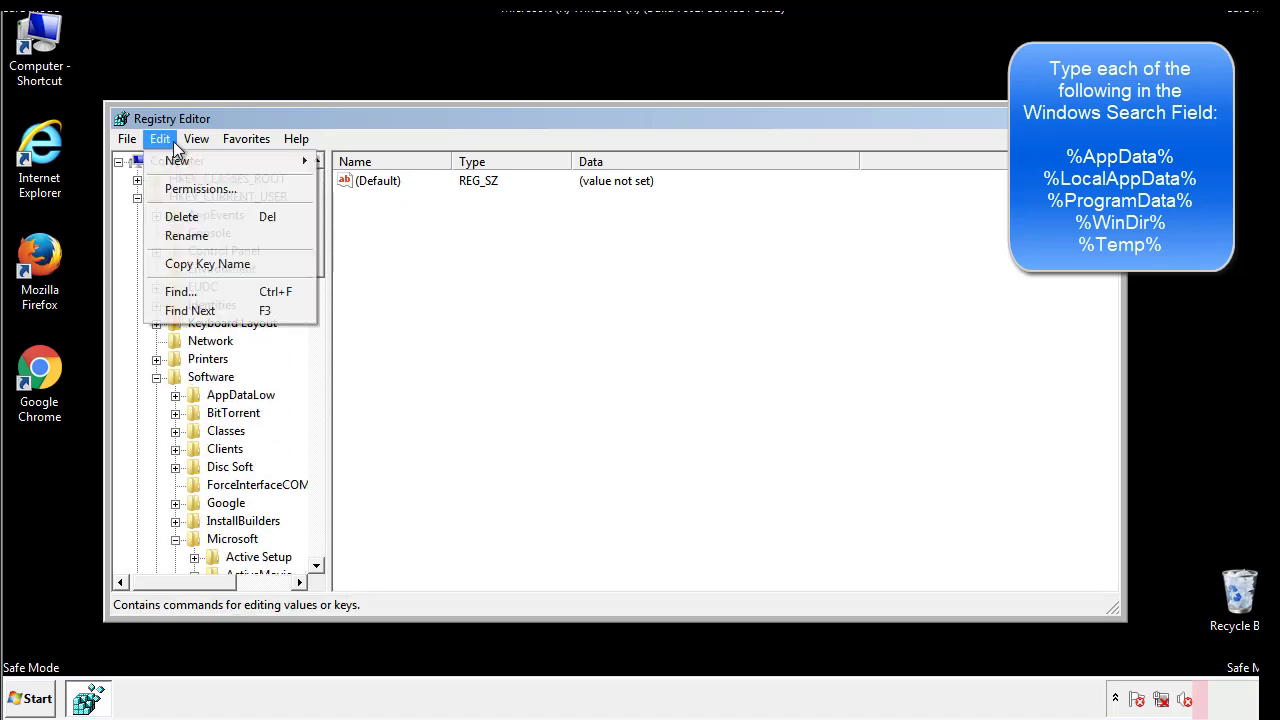
click(172, 291)
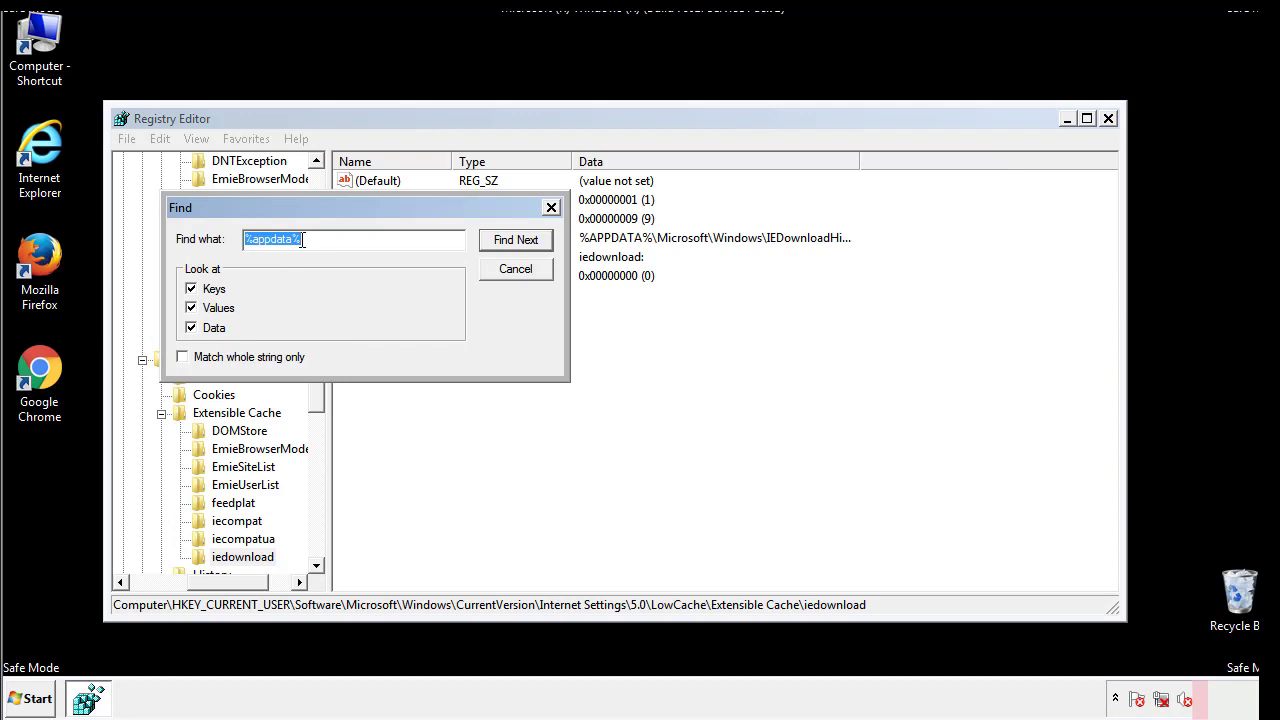
text(%temp%)
key(Return)
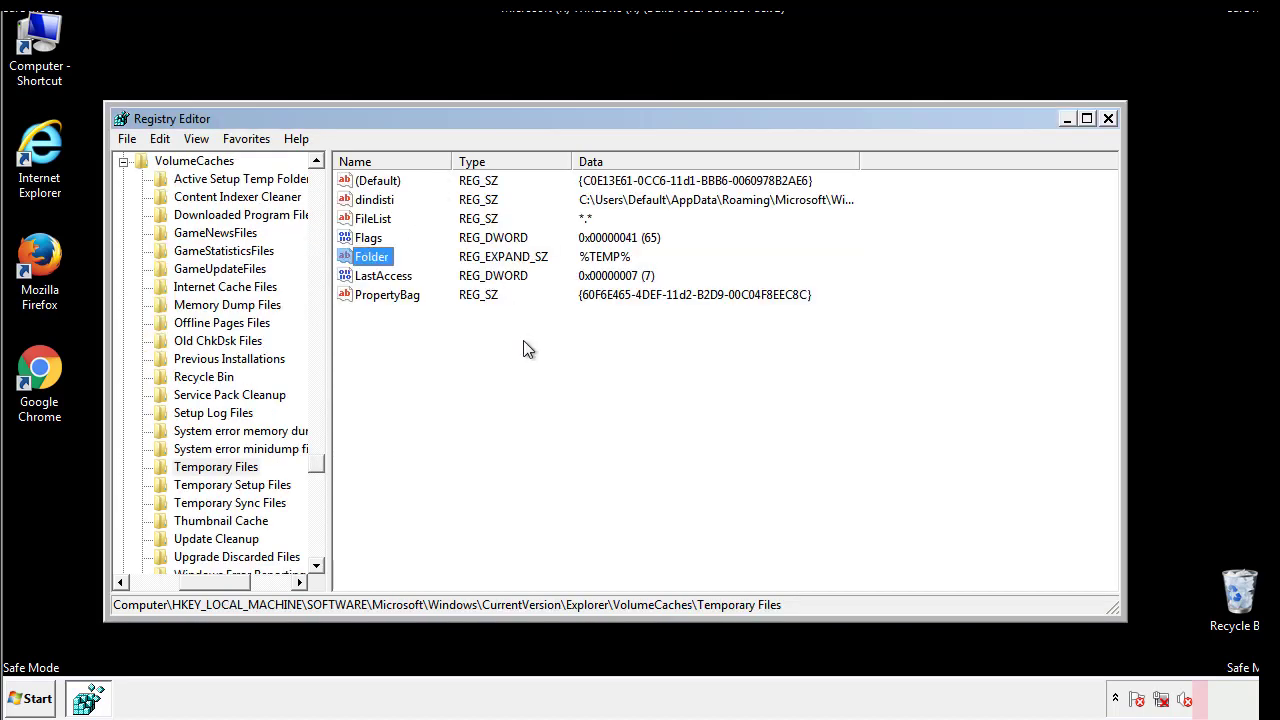
Permanently delete all values in the VolumeCaches\Temporary Files key and close the Registry Editor
drag(410, 320, 362, 188)
right_click(361, 180)
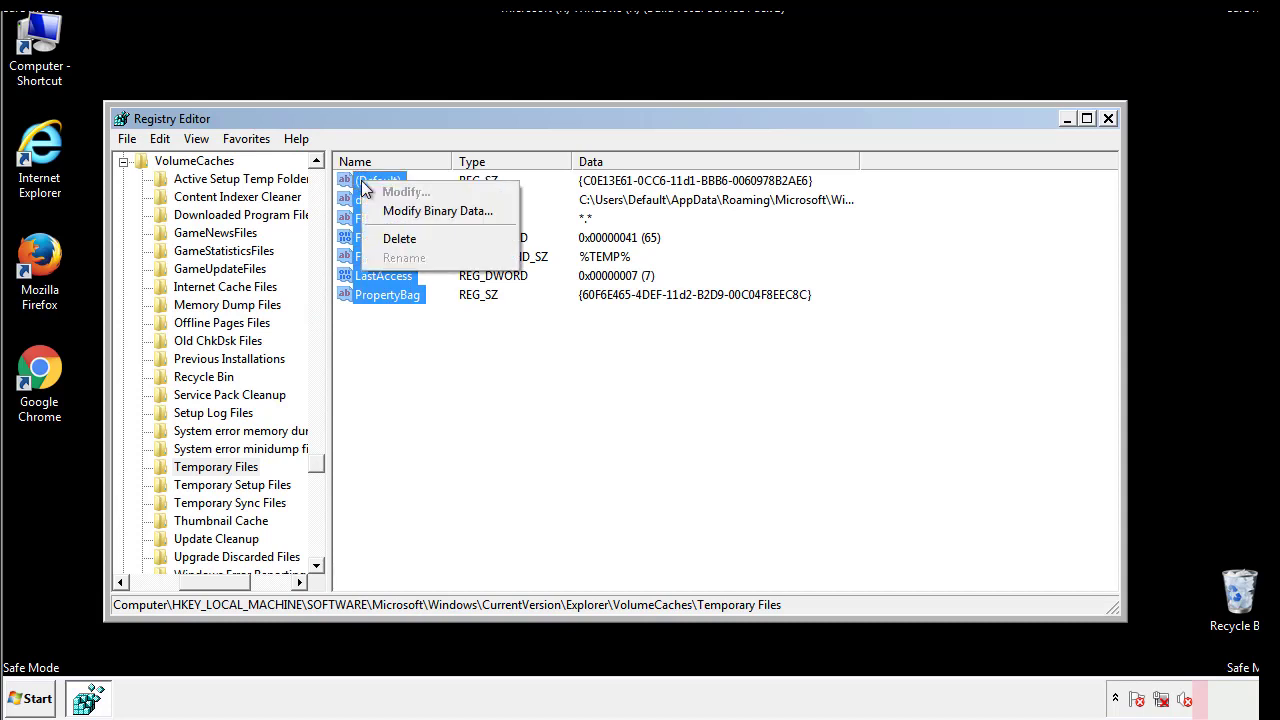
click(390, 244)
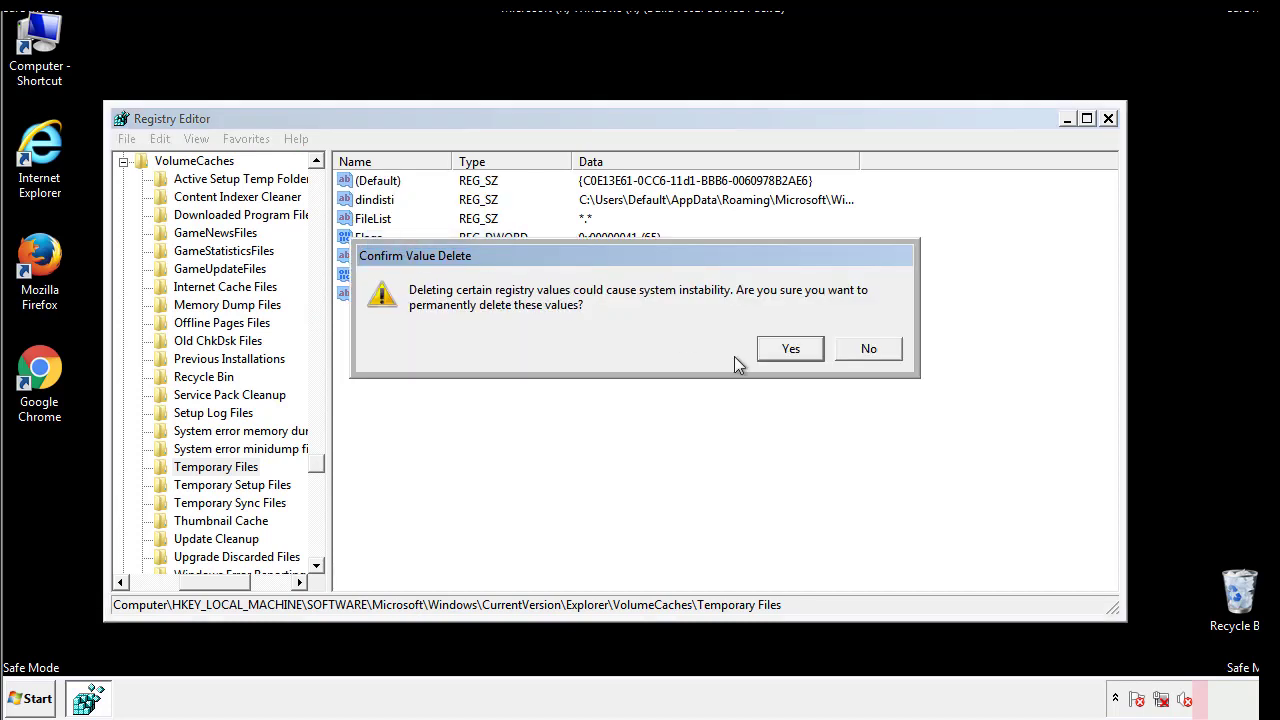
click(806, 350)
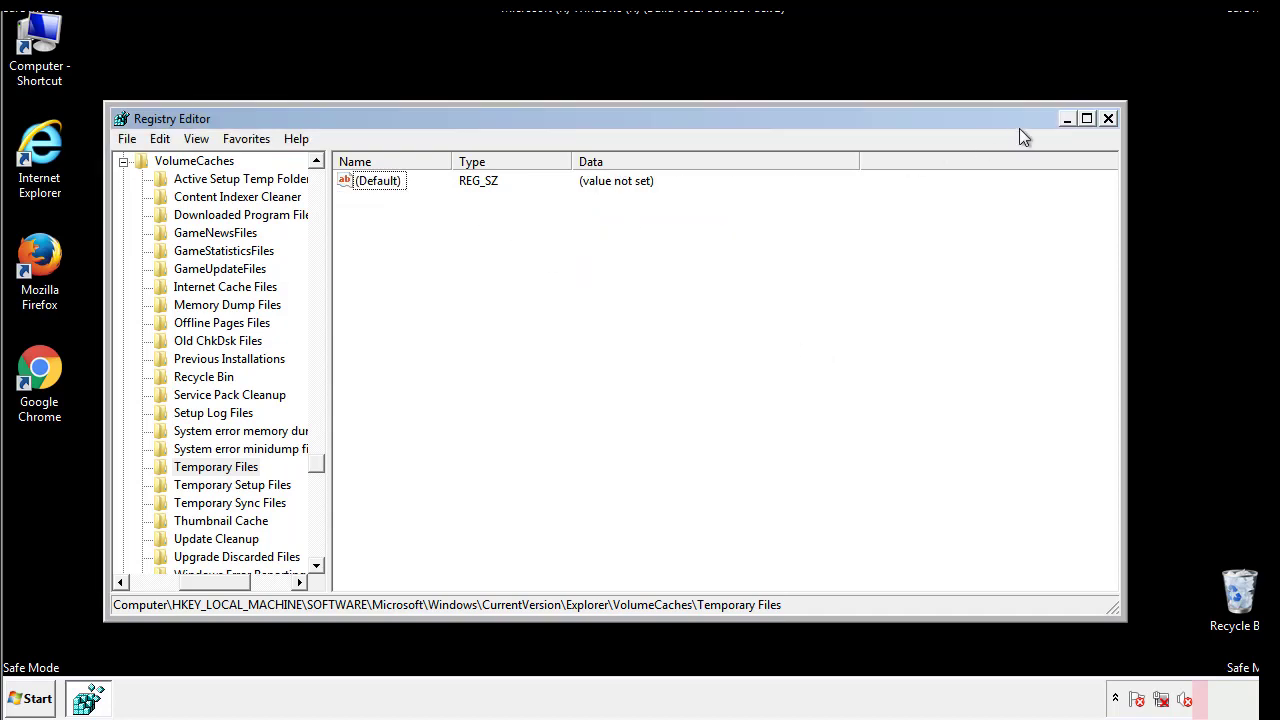
click(1110, 119)
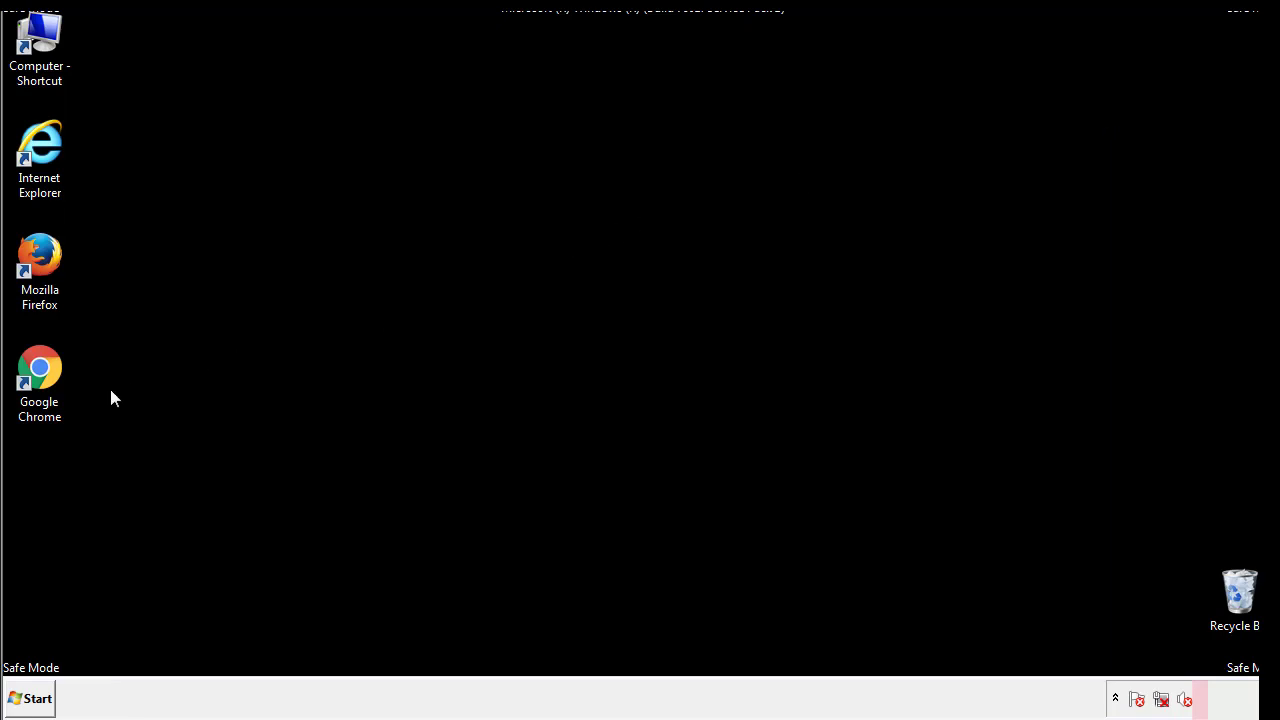
Search for msconfig among the programs and open System Configuration
click(24, 704)
click(66, 654)
text(ms)
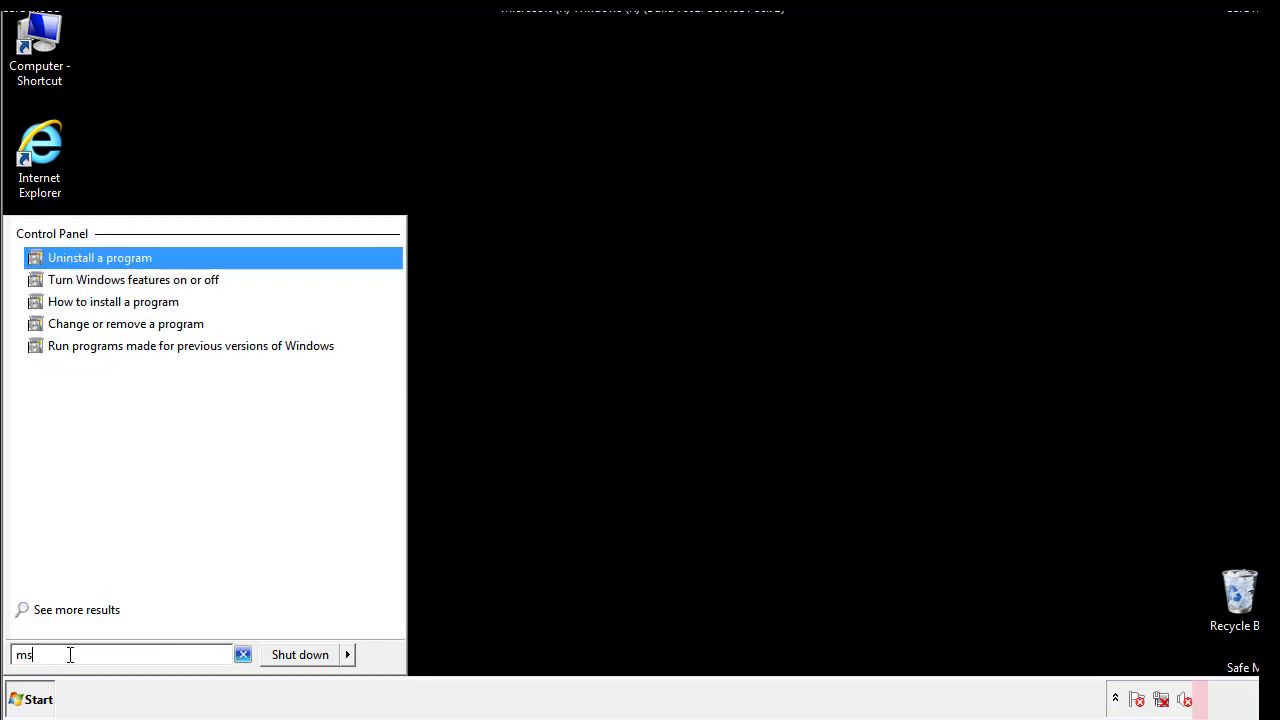
text(conf)
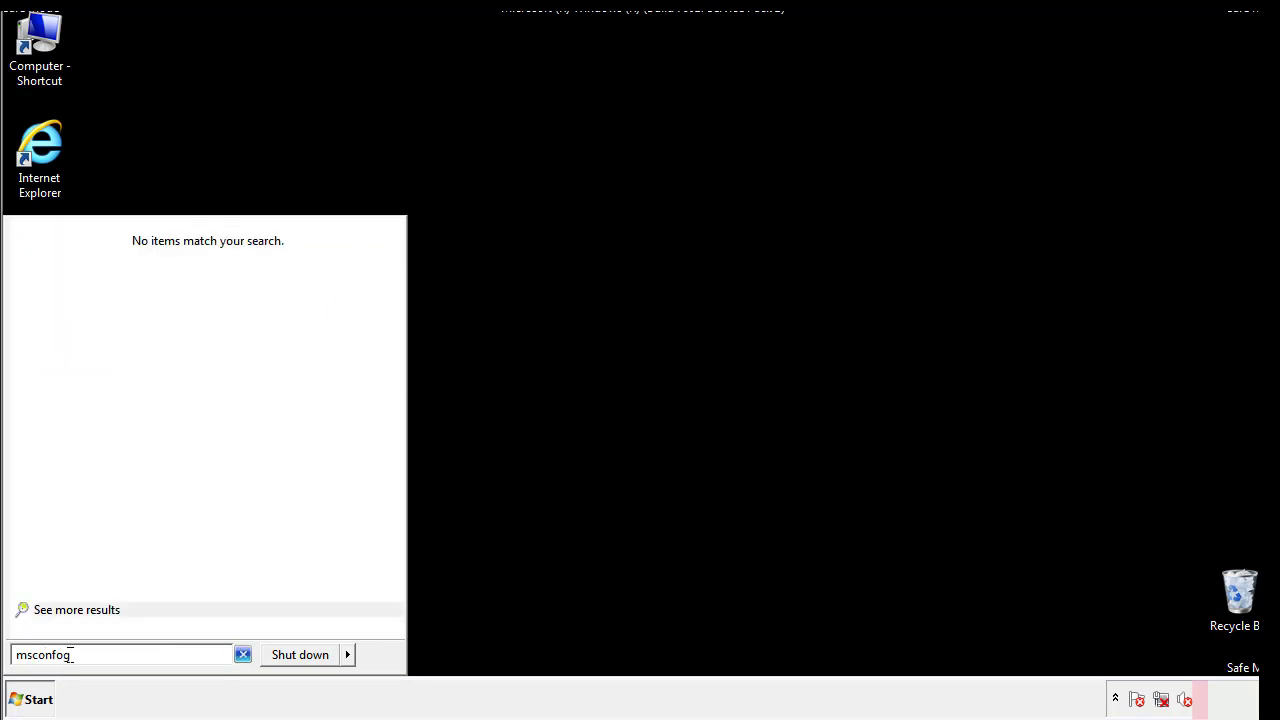
text(ig)
key(Return)
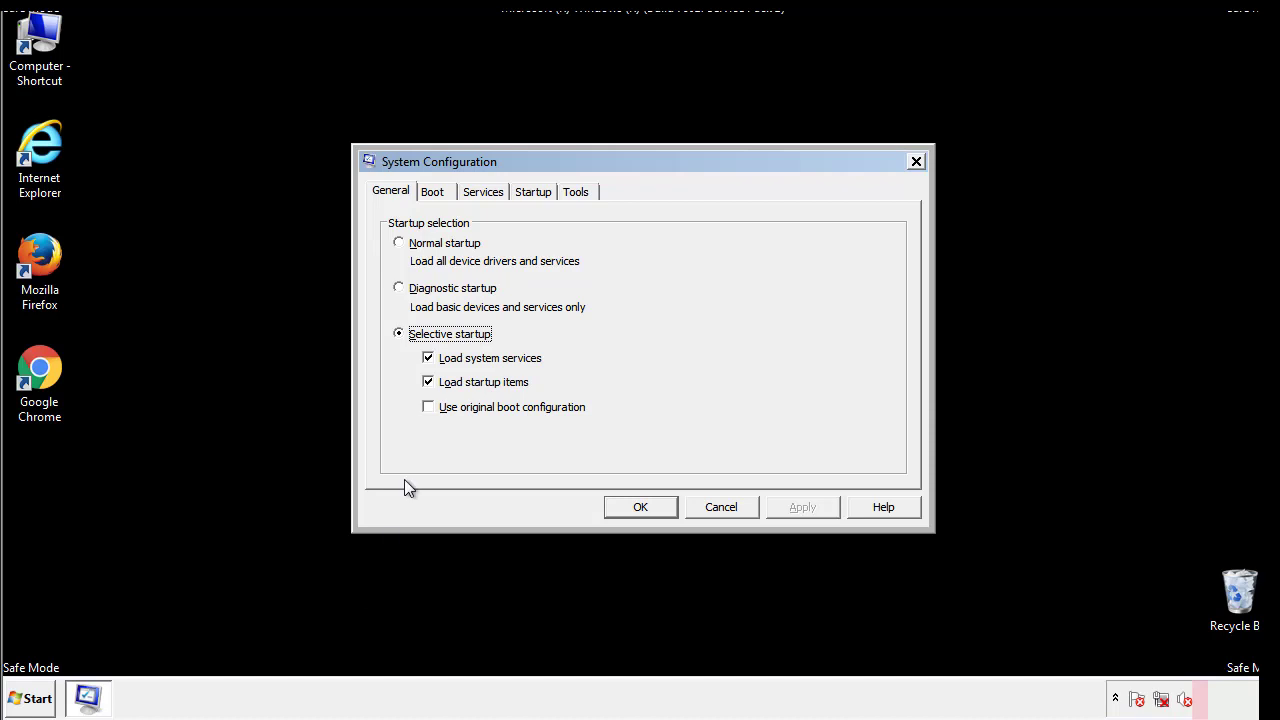
Turn off Safe boot in the boot options, apply the change, and restart the computer
click(433, 192)
click(403, 384)
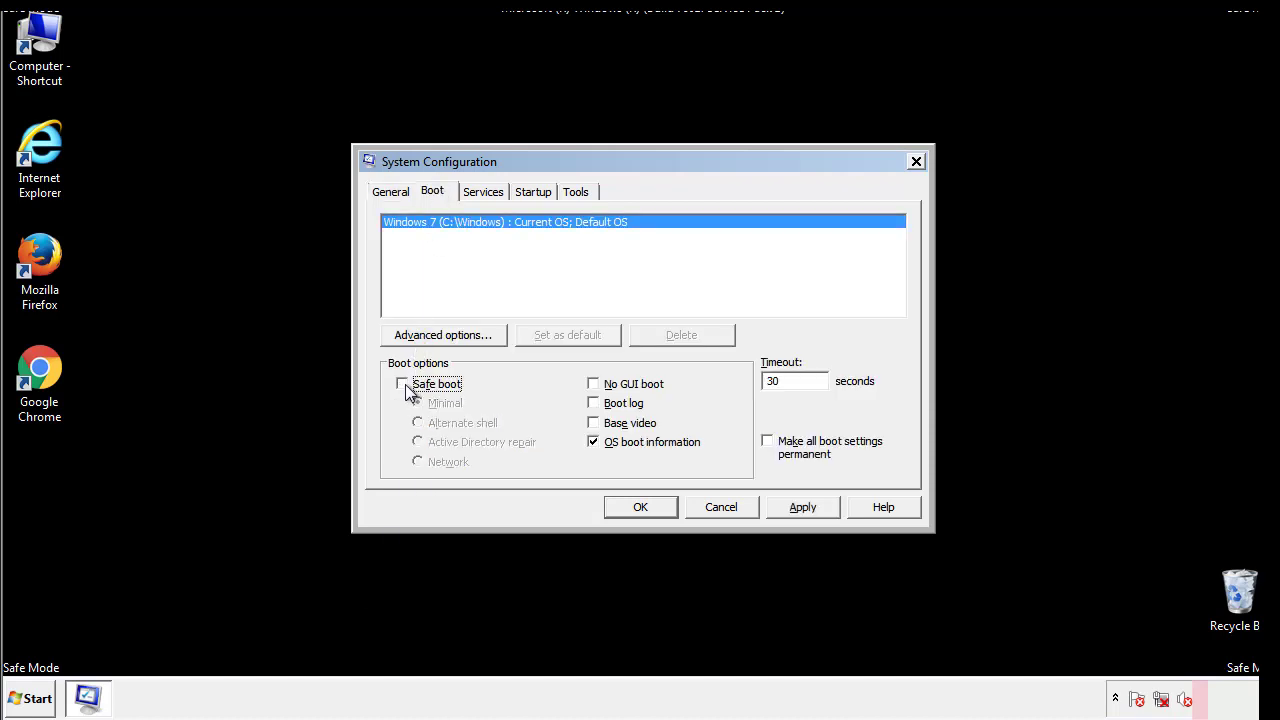
click(805, 508)
click(660, 508)
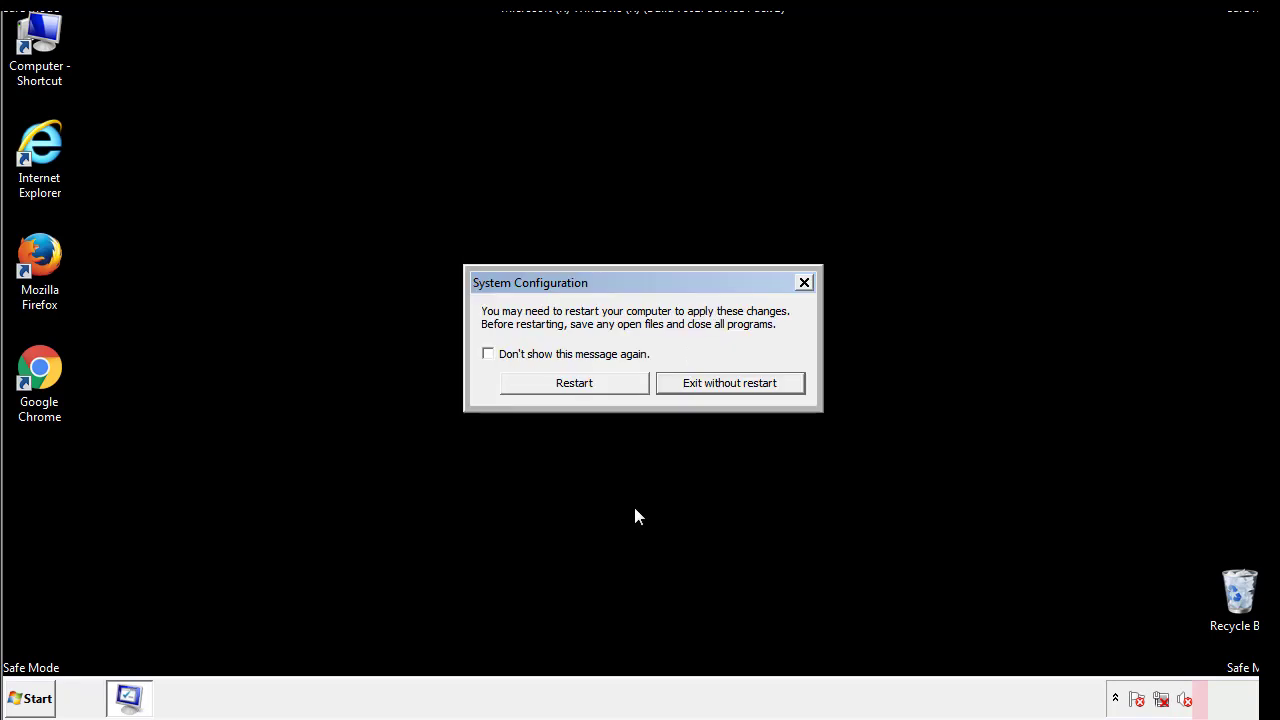
click(593, 388)
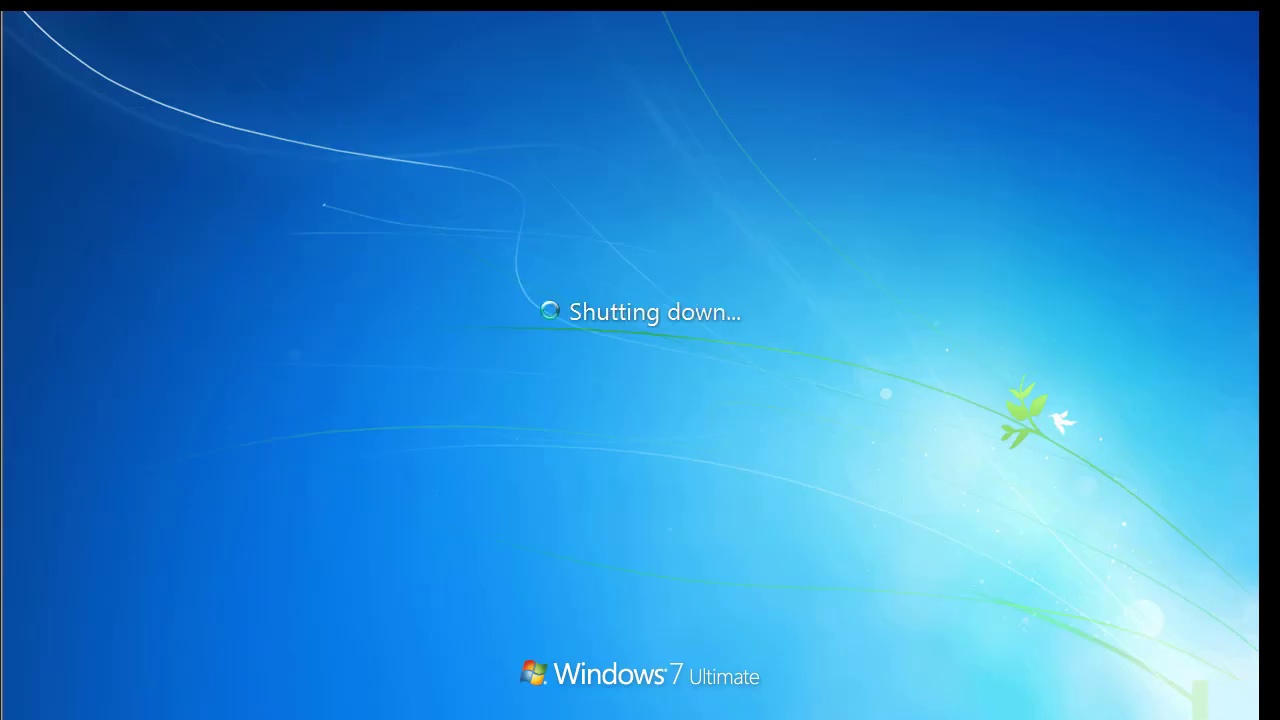